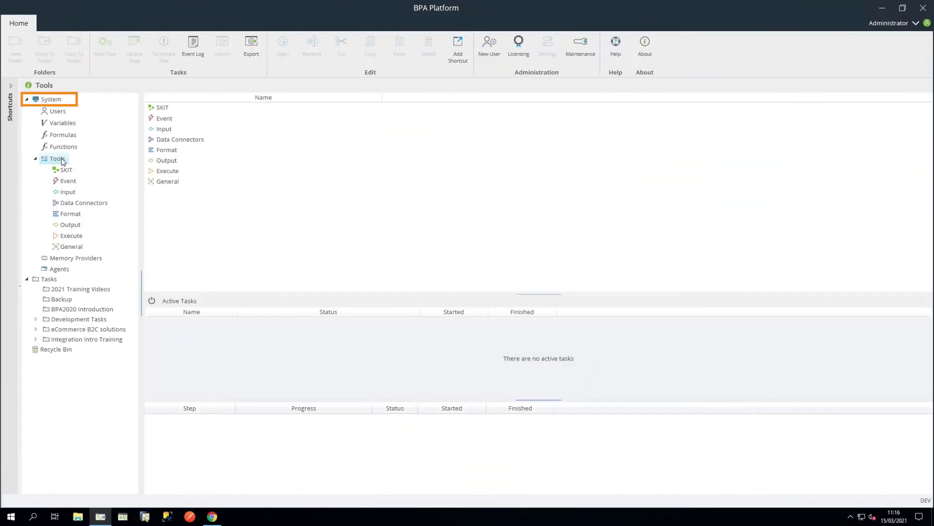
# Step: Open the Global Configuration of the Business Central Connector, listing the D365-BC connection
pyautogui.click(94, 203)
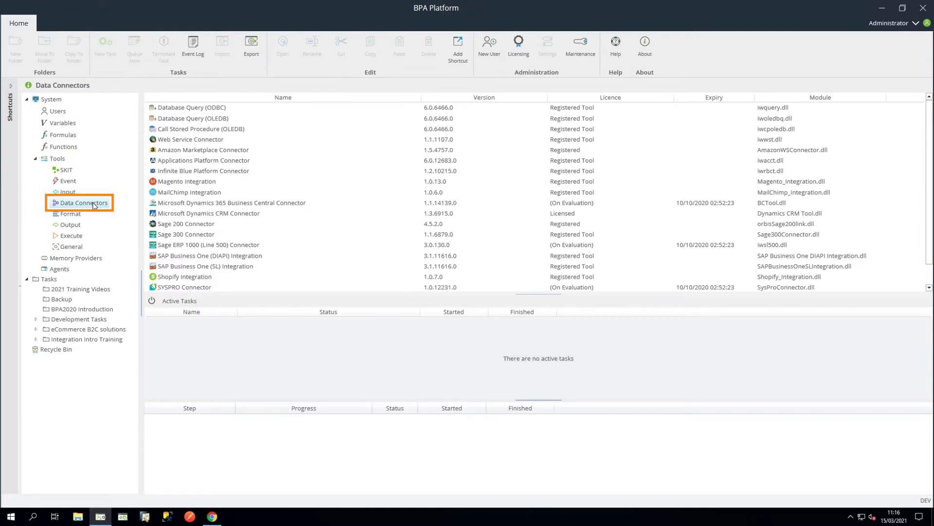
pyautogui.doubleClick(216, 203)
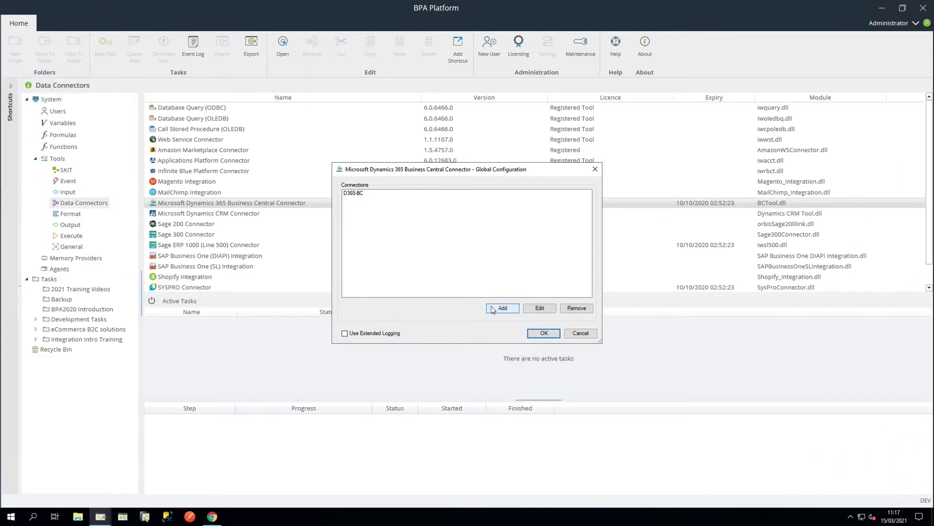
# Step: Add a new connection and rename it to 'Cloud Connection'
pyautogui.click(492, 308)
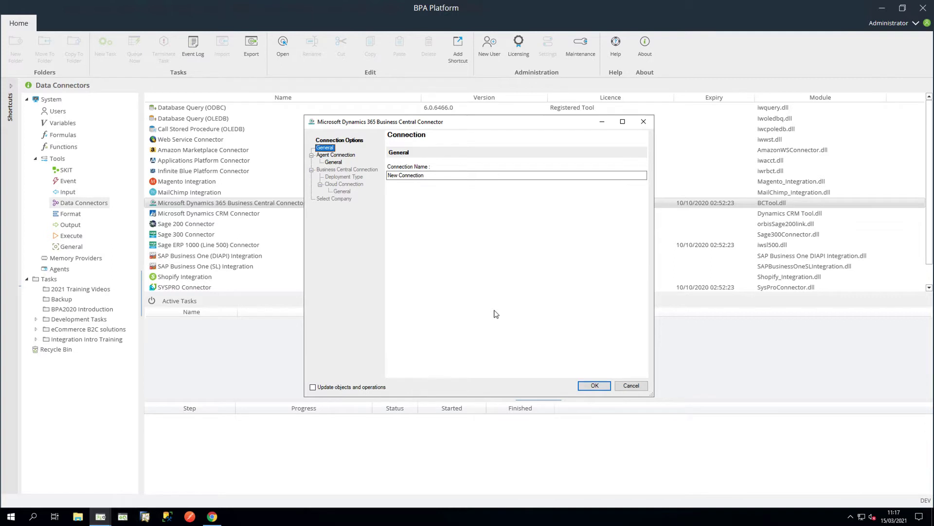
pyautogui.click(413, 176)
pyautogui.moveTo(426, 176); pyautogui.dragTo(384, 176)
pyautogui.write('Cloud Connection')
pyautogui.click(351, 155)
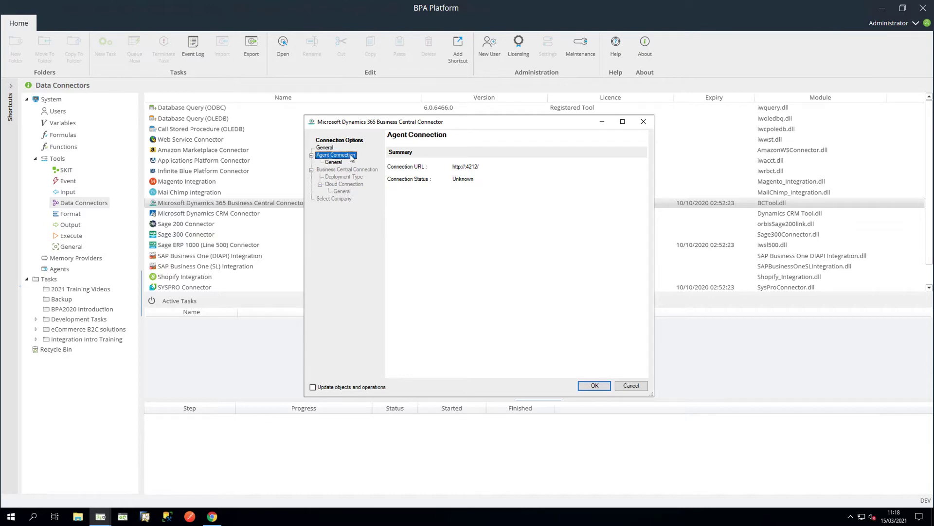
# Step: Set the agent to use localhost and verify it tests Connected on port 4212
pyautogui.click(339, 165)
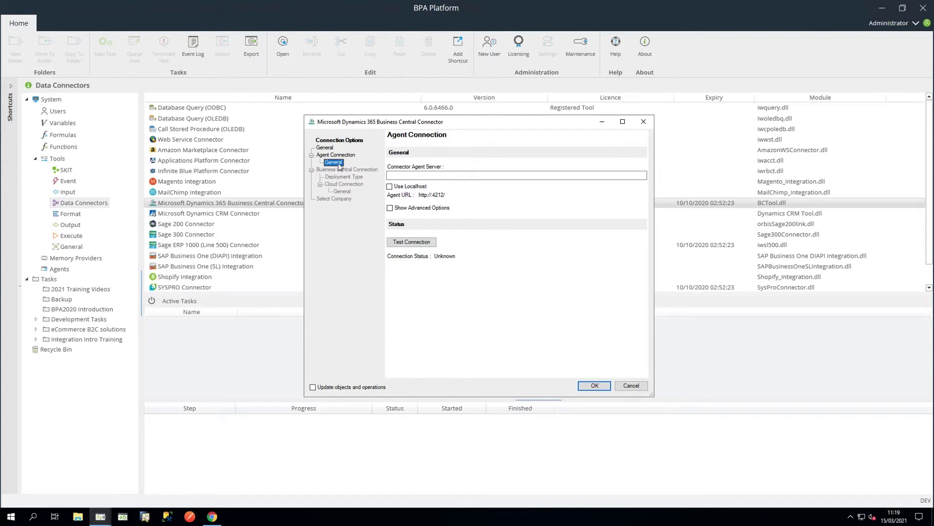
pyautogui.click(389, 187)
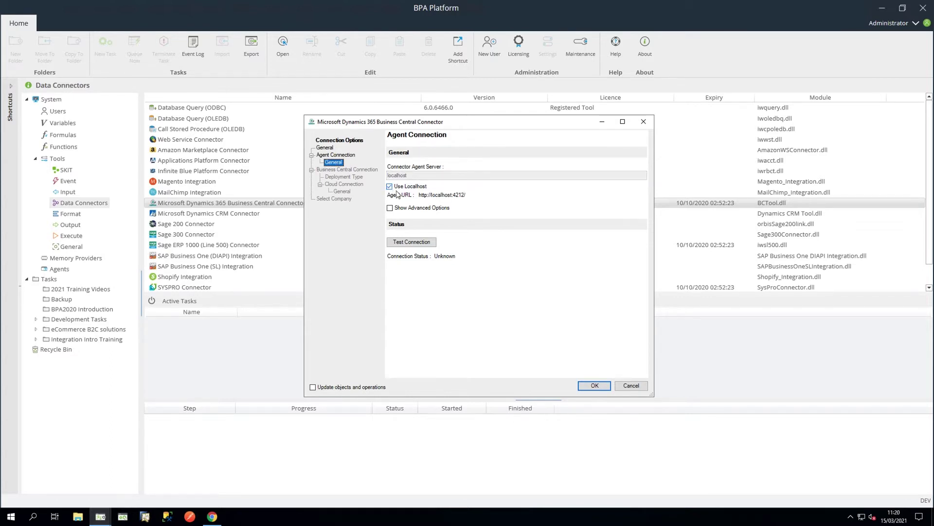
pyautogui.click(390, 208)
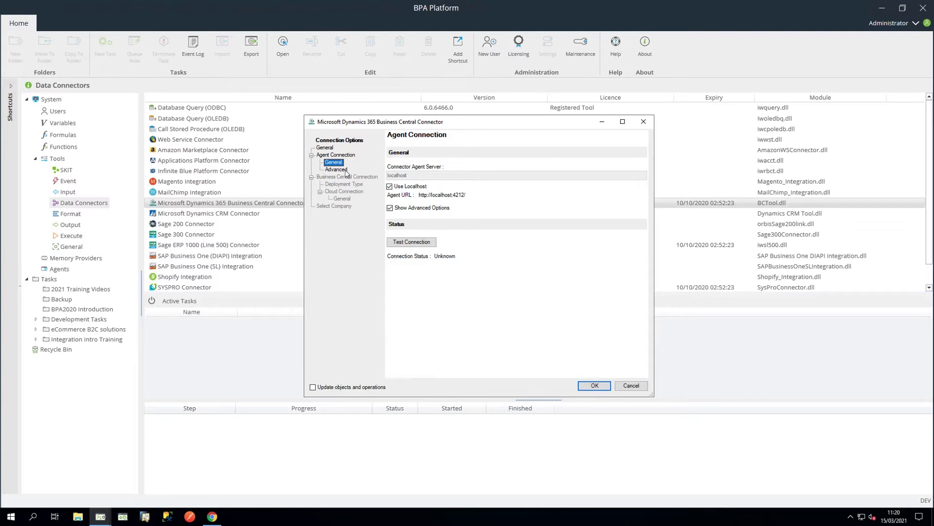
pyautogui.click(346, 170)
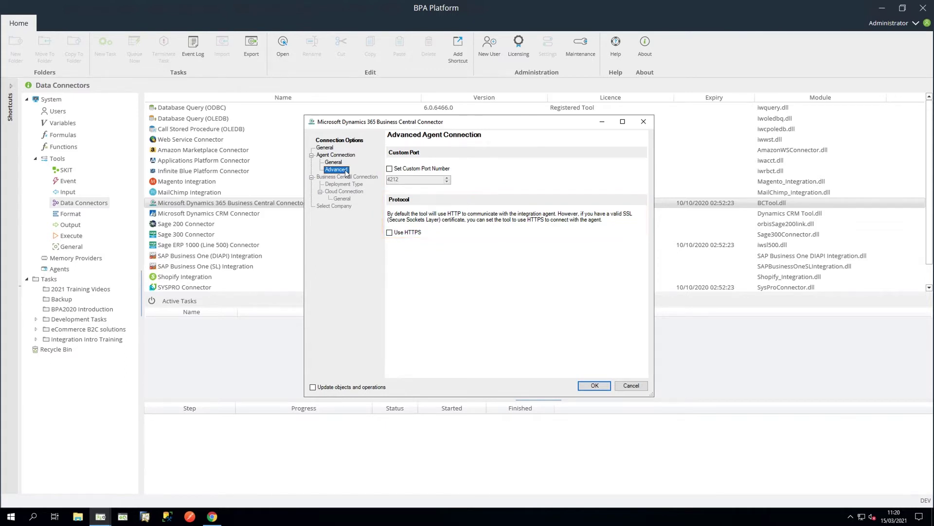
pyautogui.click(342, 164)
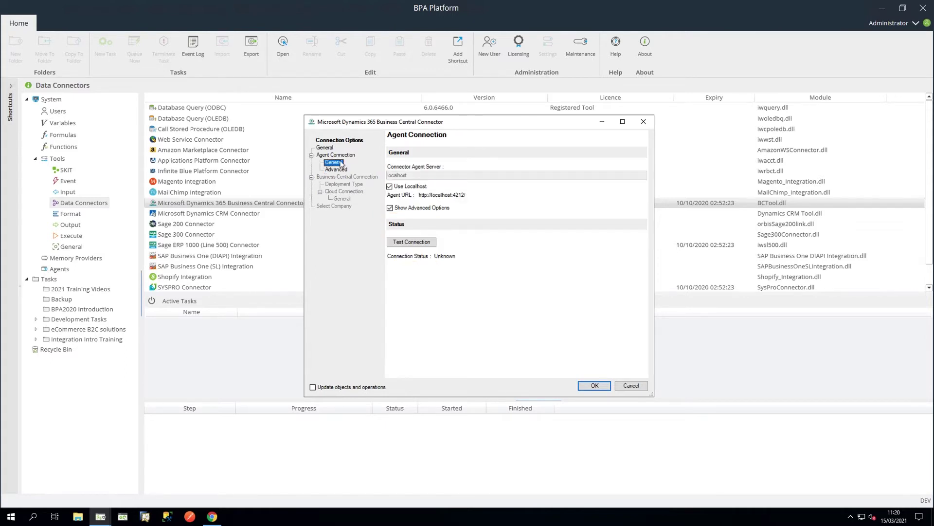
pyautogui.click(390, 208)
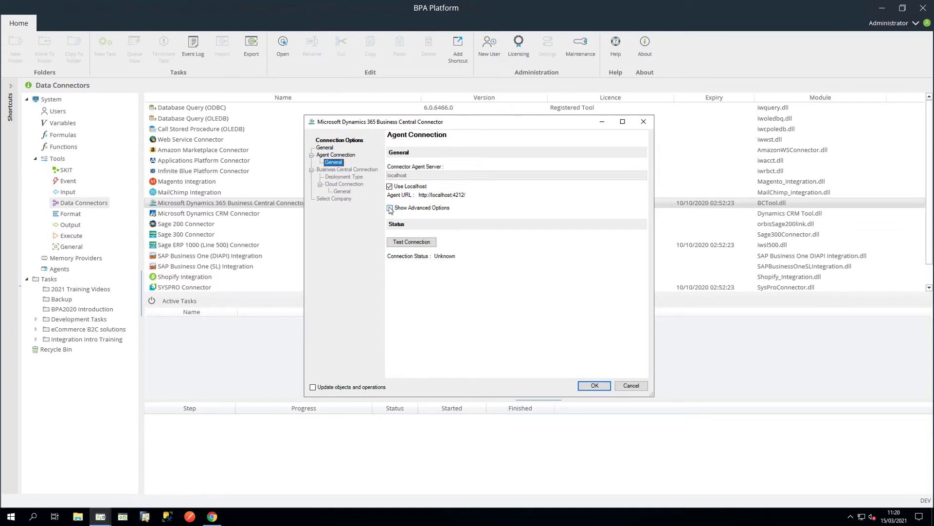
pyautogui.click(417, 243)
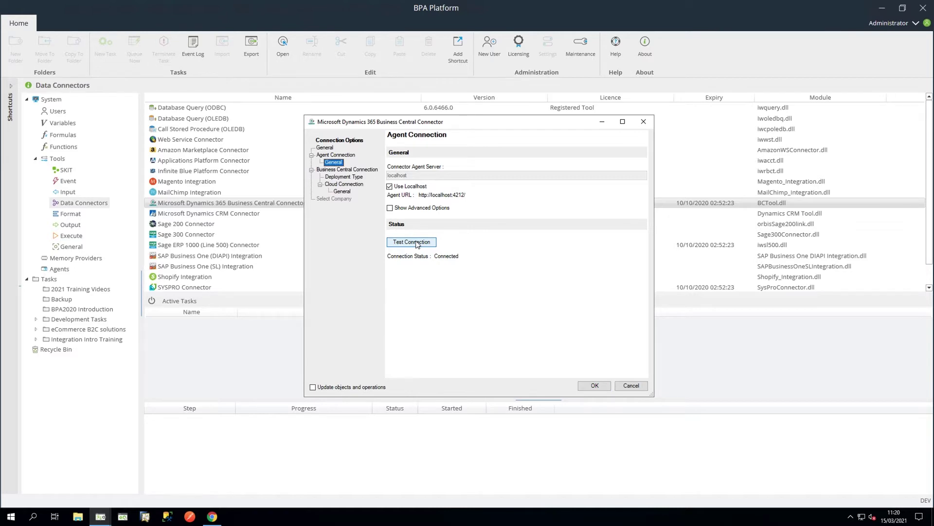
pyautogui.click(363, 169)
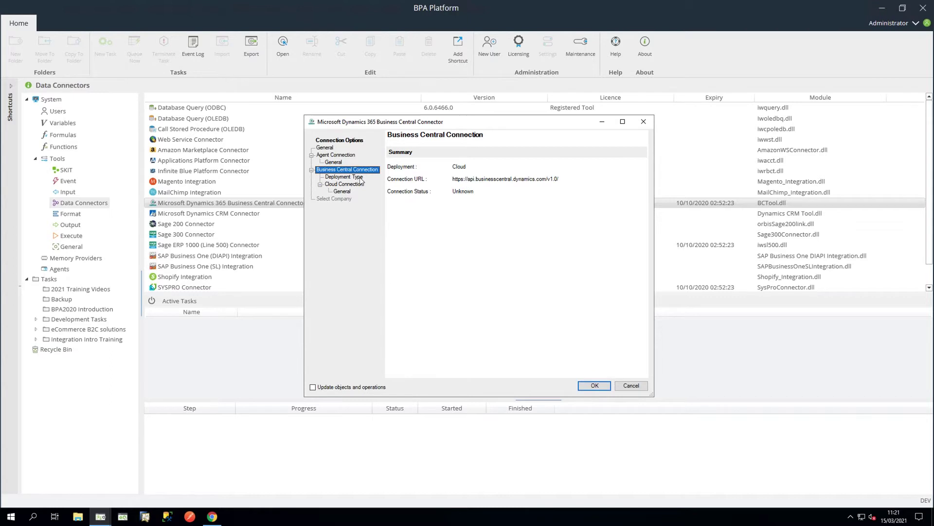
# Step: Verify the deployment type is Cloud and view the Cloud Connection's general settings
pyautogui.click(361, 178)
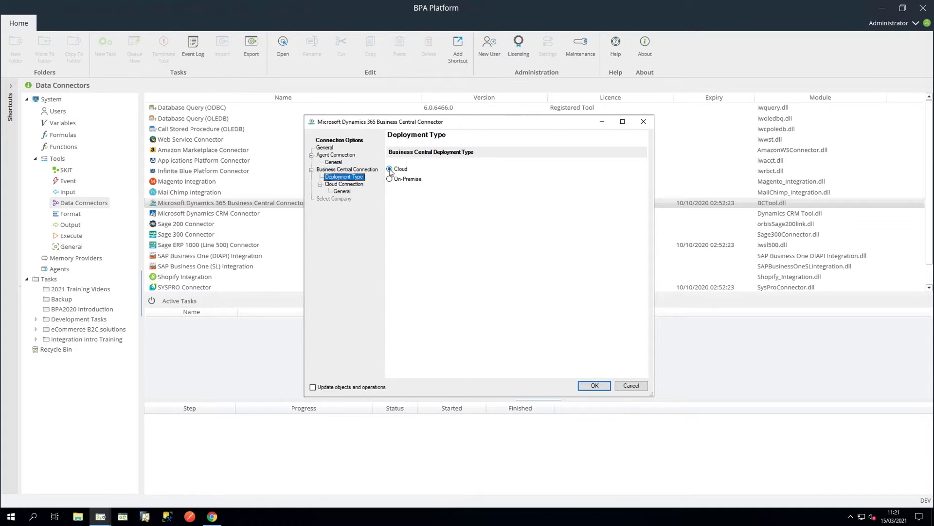
pyautogui.click(357, 185)
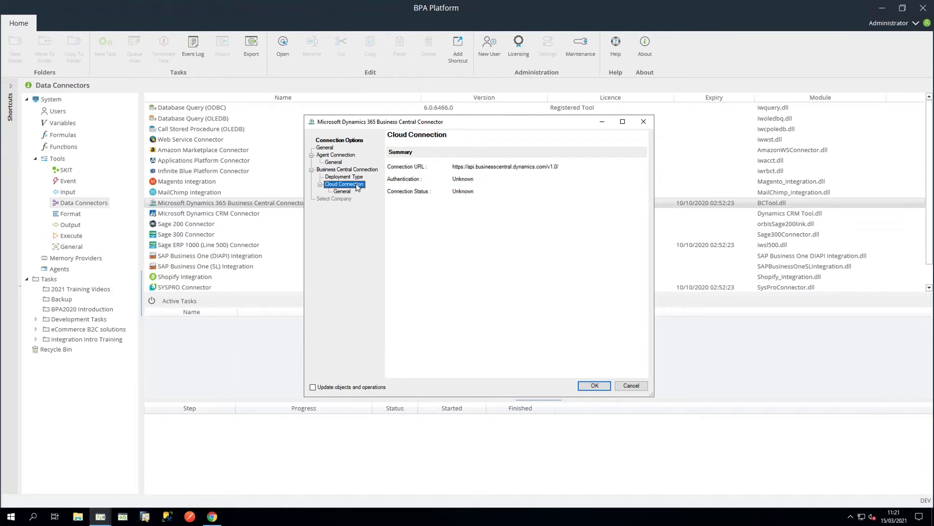
pyautogui.click(348, 194)
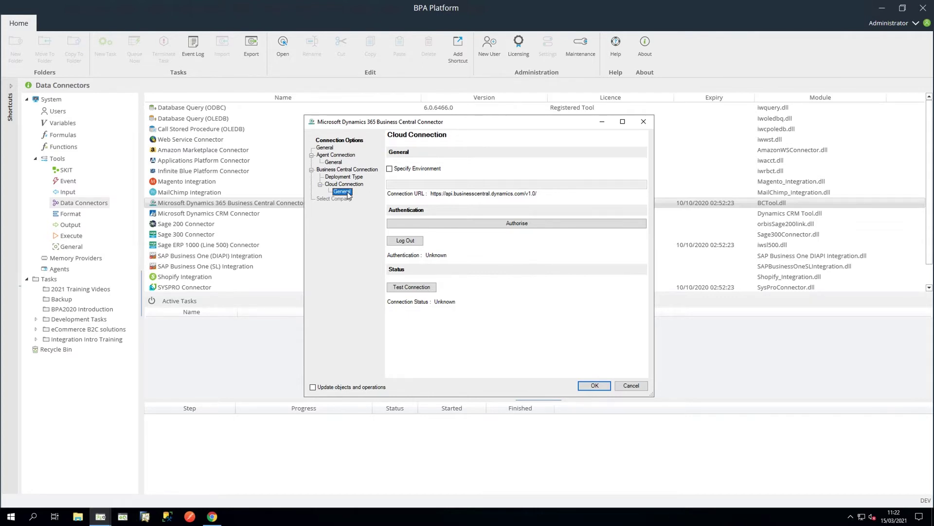
# Step: Specify the 'sandbox' environment so the URL ends /v2.0/sandbox/, then begin authorisation
pyautogui.click(390, 169)
pyautogui.click(399, 184)
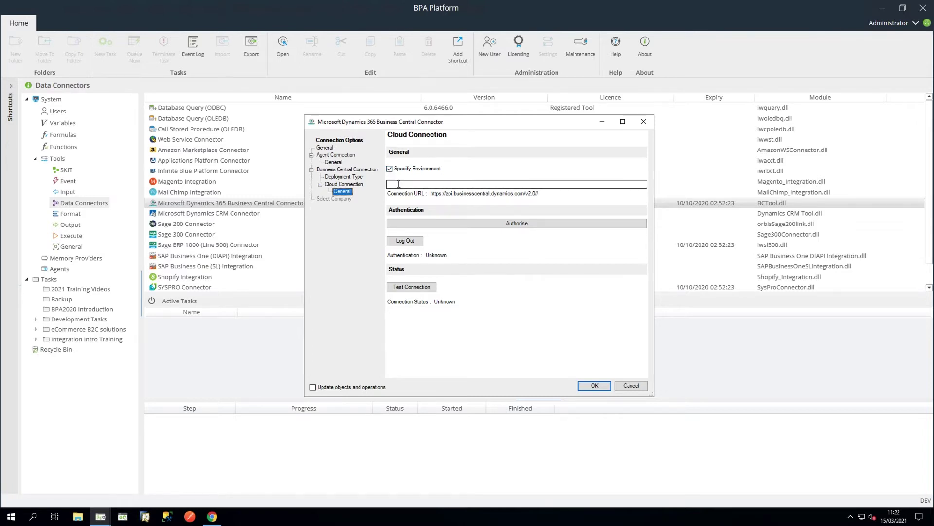
pyautogui.write('sandbox')
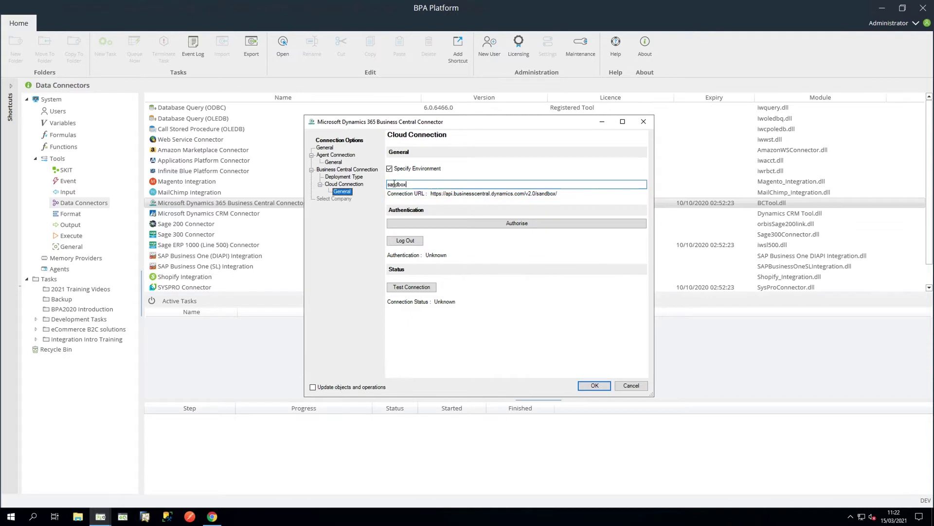
pyautogui.click(494, 227)
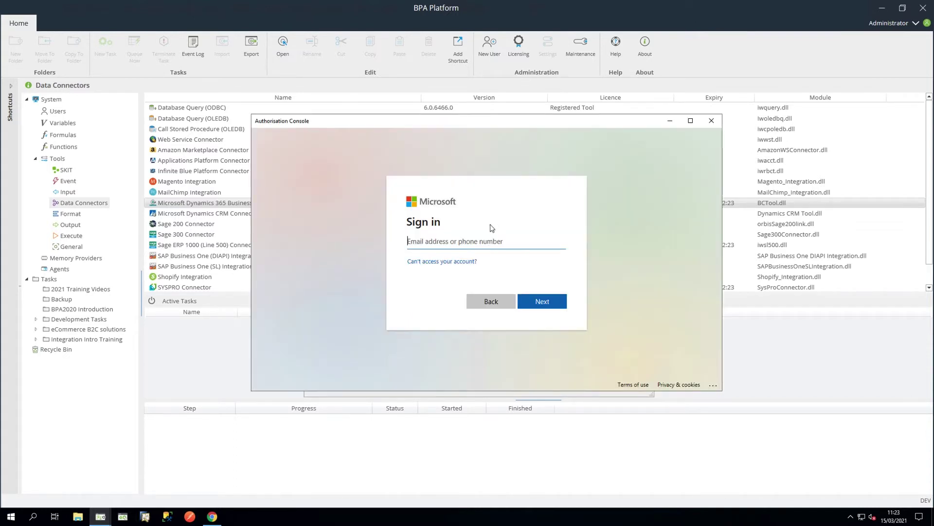
# Step: Sign in with the Microsoft account's e-mail and password, then verify the cloud connection tests Connected
pyautogui.click(415, 241)
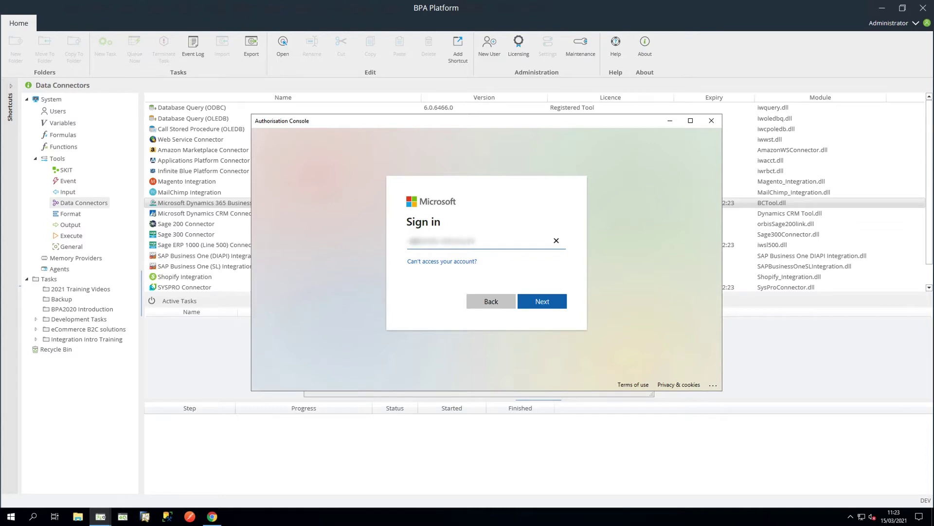
pyautogui.click(543, 302)
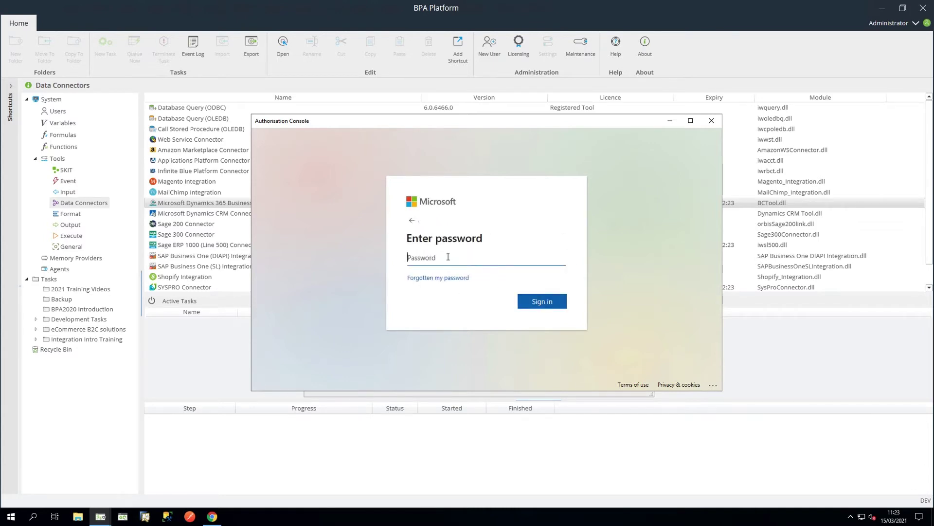
pyautogui.write('••••••••••••••')
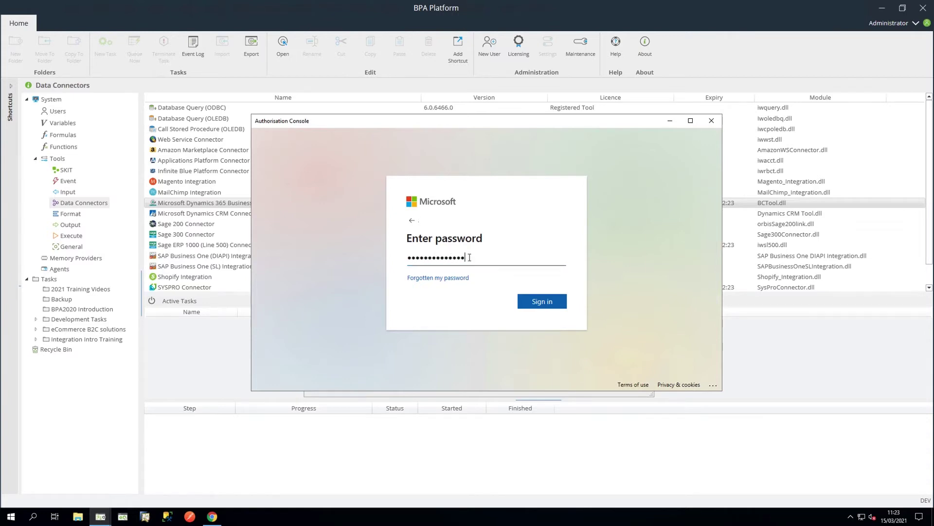
pyautogui.click(538, 302)
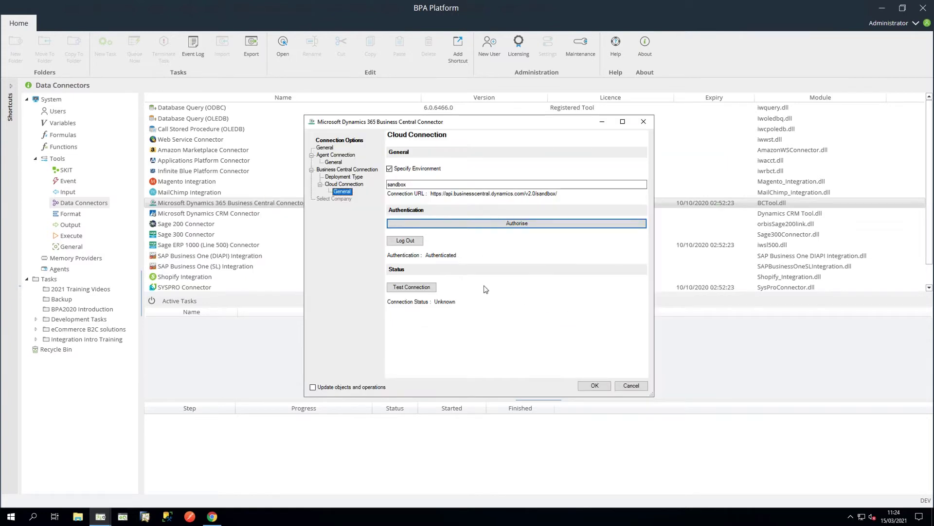
pyautogui.click(416, 289)
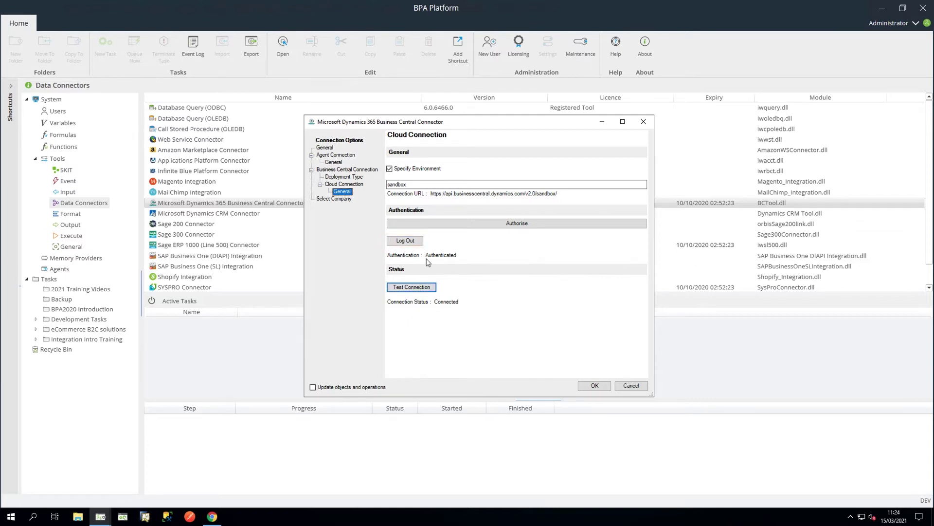
pyautogui.click(332, 199)
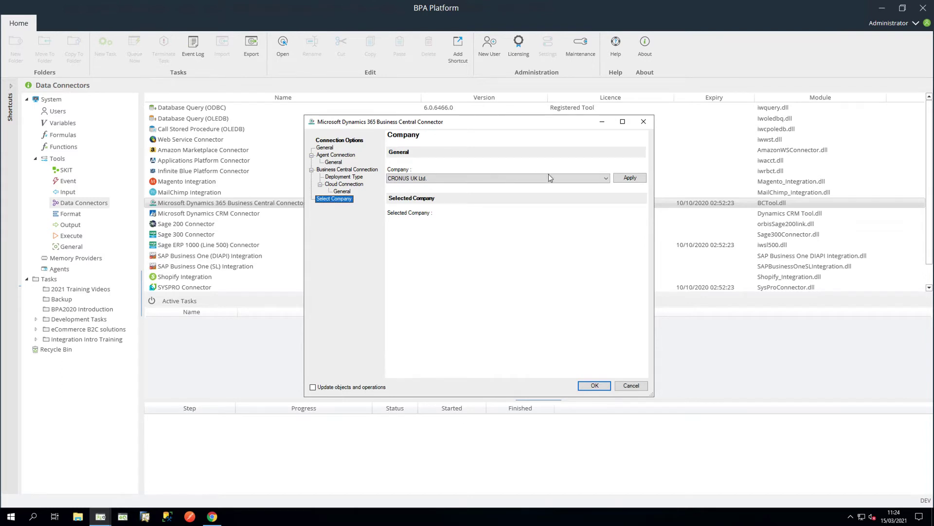
# Step: Apply CRONUS UK Ltd. as the selected company and save the Cloud Connection
pyautogui.click(606, 178)
pyautogui.click(607, 179)
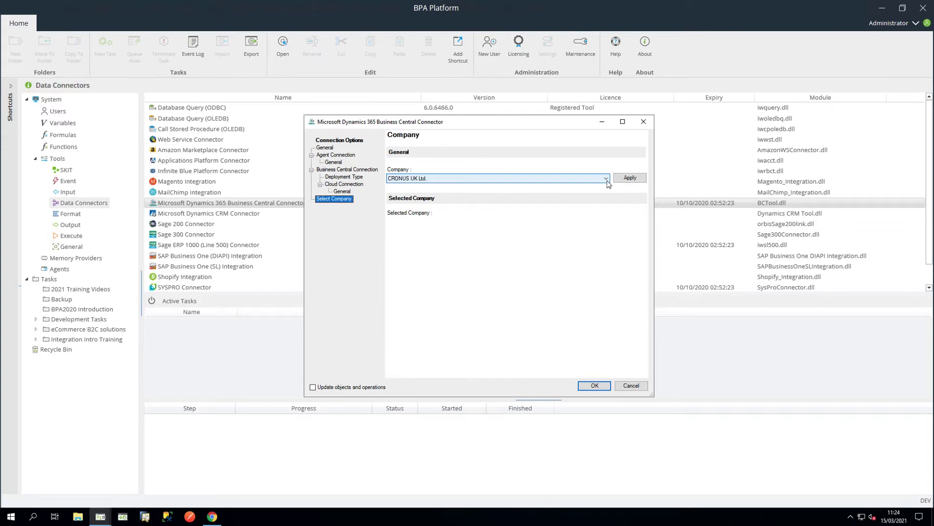
pyautogui.click(631, 179)
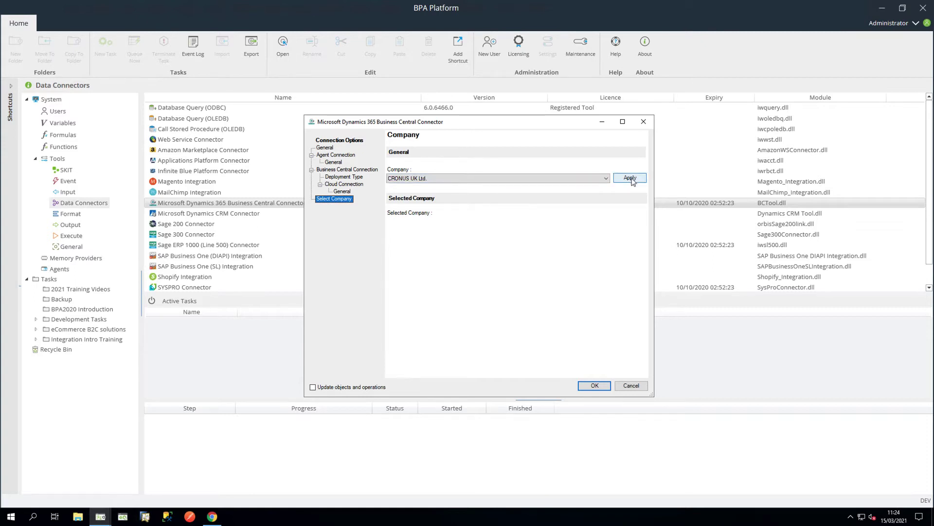
pyautogui.click(630, 179)
pyautogui.click(595, 385)
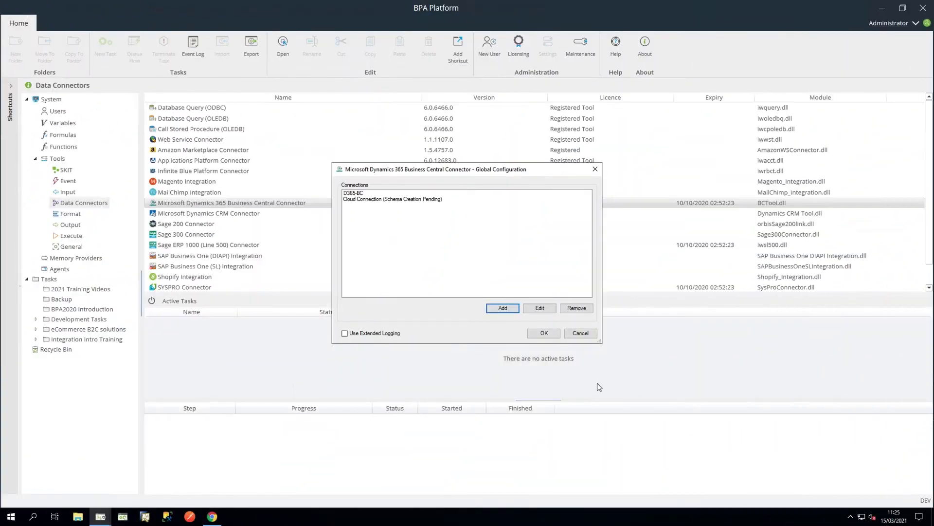
# Step: Add another connection named 'On-Premise Connection' and view its agent general settings
pyautogui.click(502, 308)
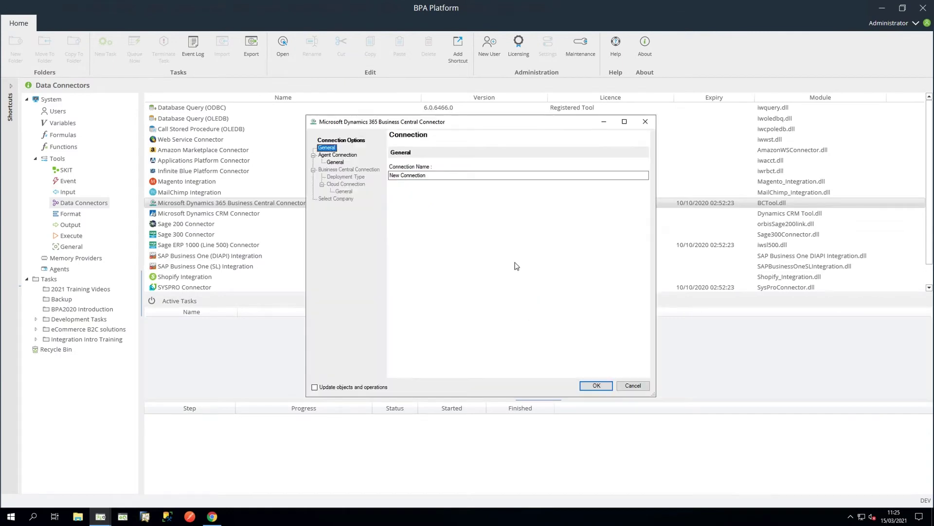
pyautogui.moveTo(434, 176); pyautogui.dragTo(383, 175)
pyautogui.write('On-Premise Connection')
pyautogui.click(352, 155)
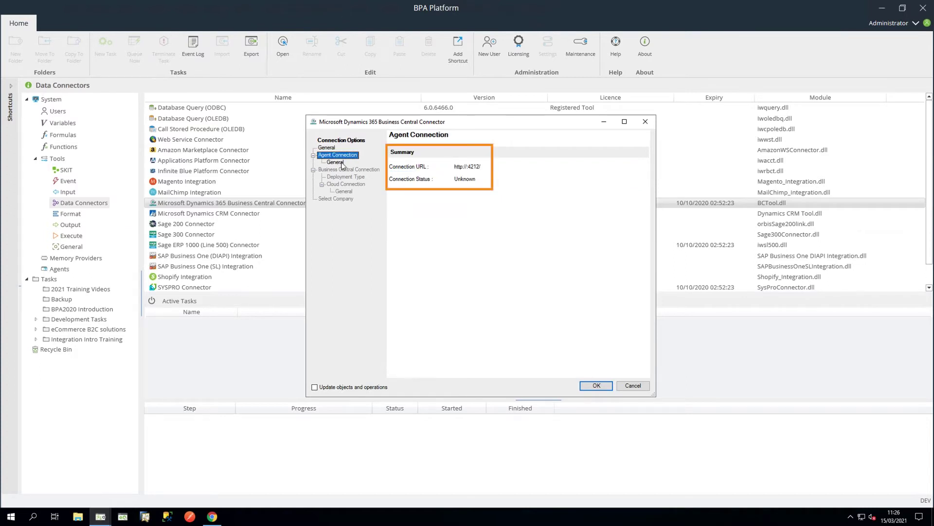
pyautogui.click(342, 163)
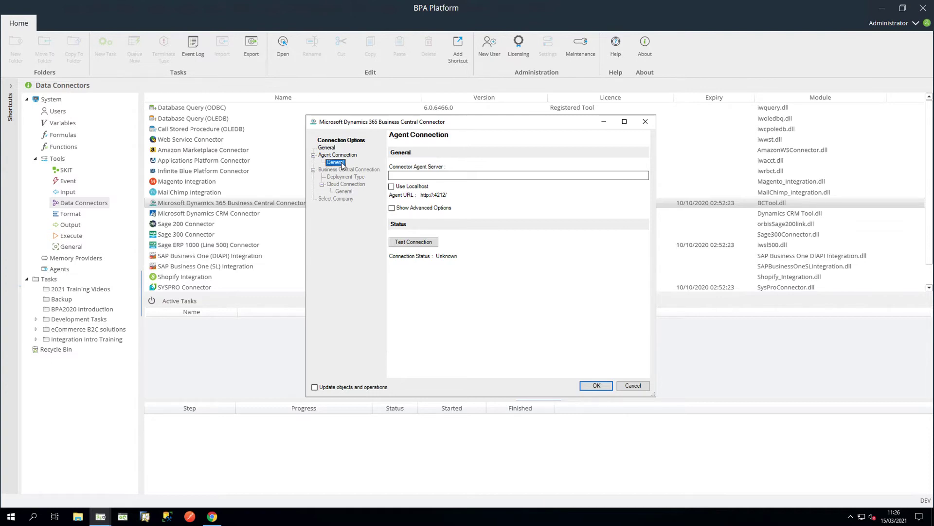
# Step: Set the On-Premise Connection's agent to localhost and verify it tests Connected
pyautogui.click(392, 187)
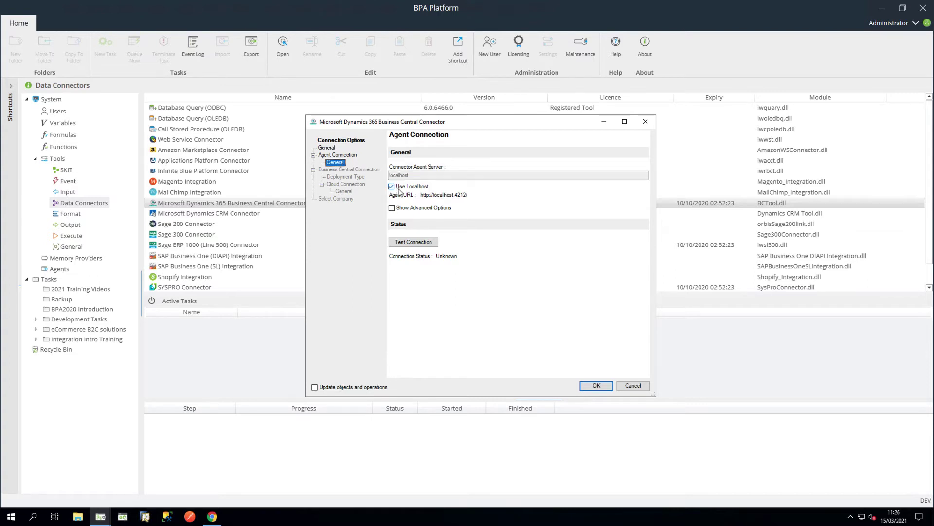
pyautogui.click(391, 208)
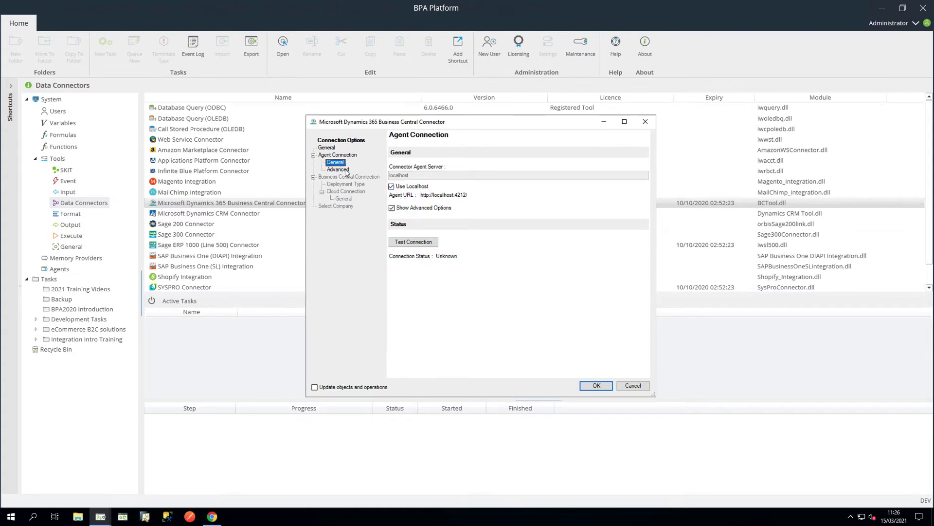
pyautogui.click(346, 170)
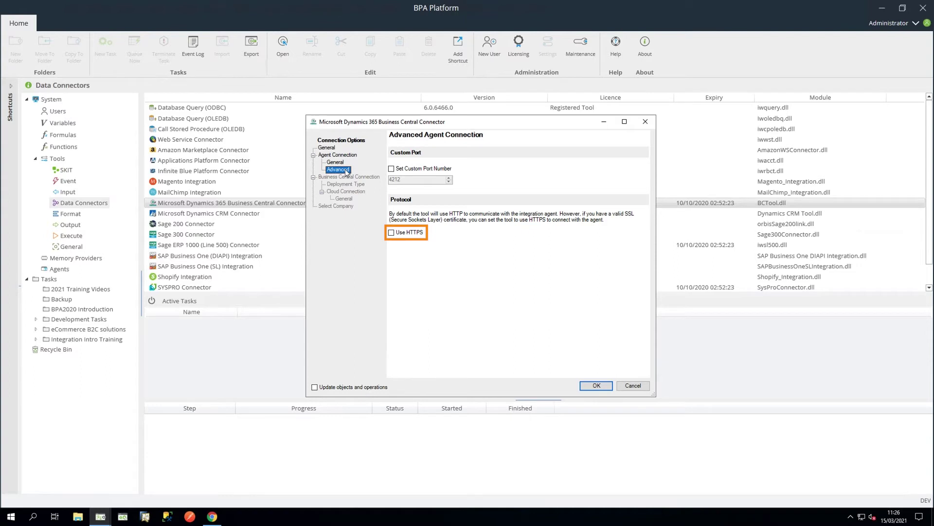
pyautogui.click(341, 163)
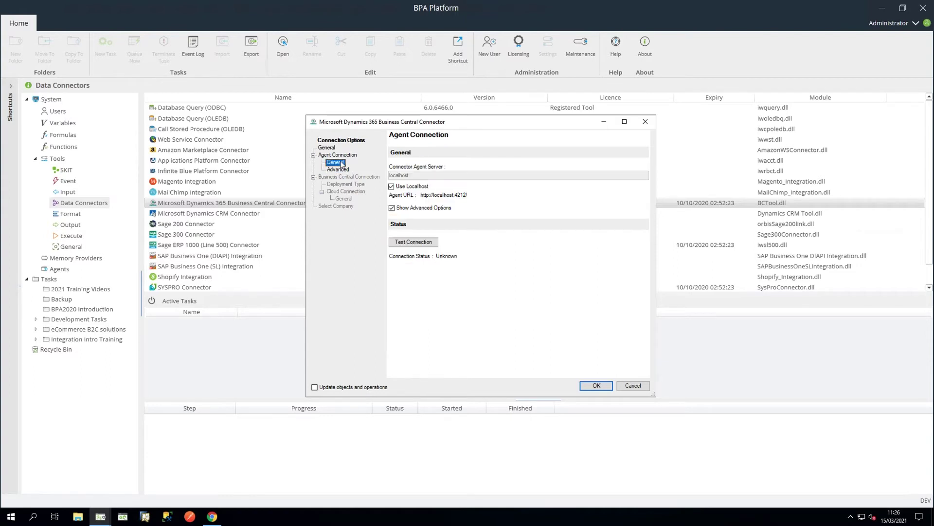
pyautogui.click(392, 208)
pyautogui.click(431, 241)
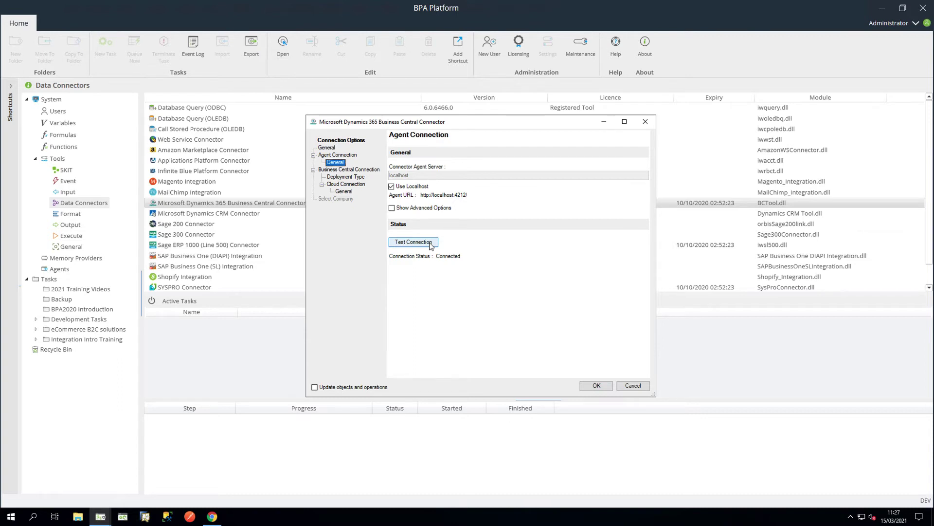
pyautogui.click(369, 171)
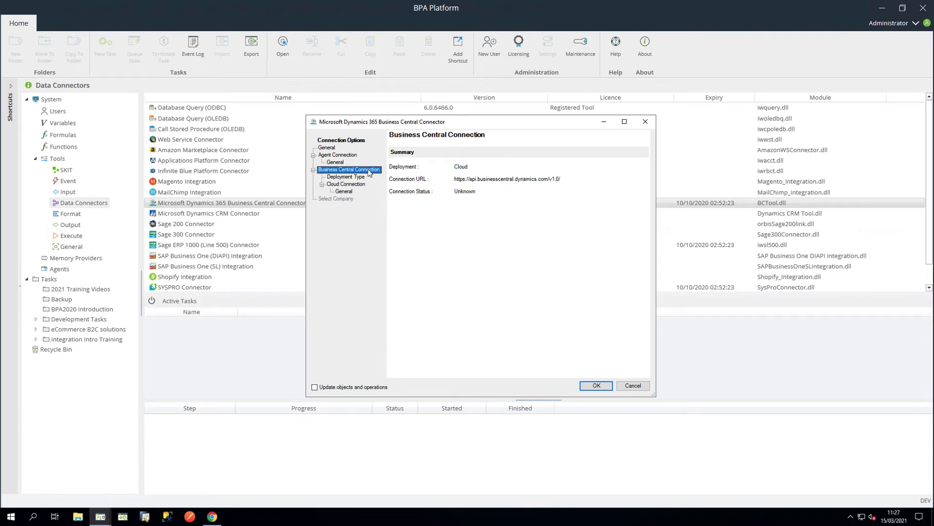
pyautogui.click(363, 179)
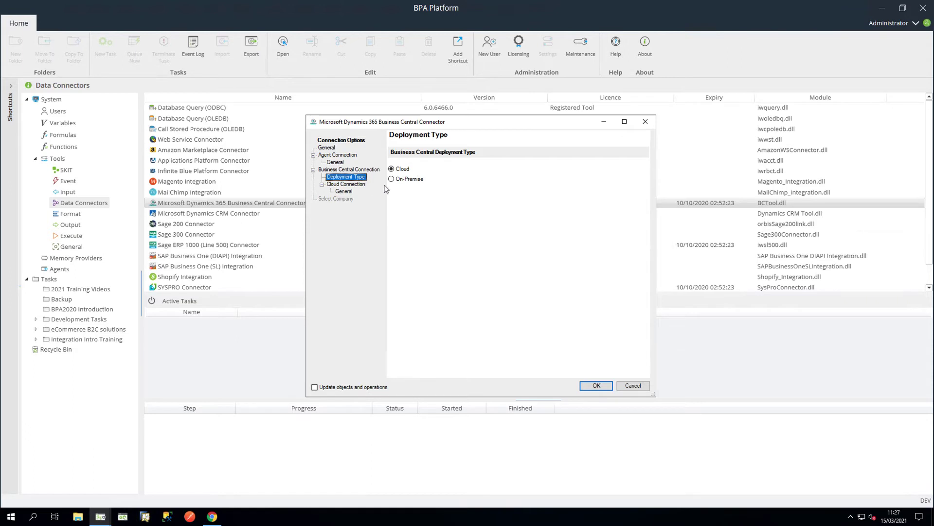
pyautogui.click(392, 179)
pyautogui.click(369, 186)
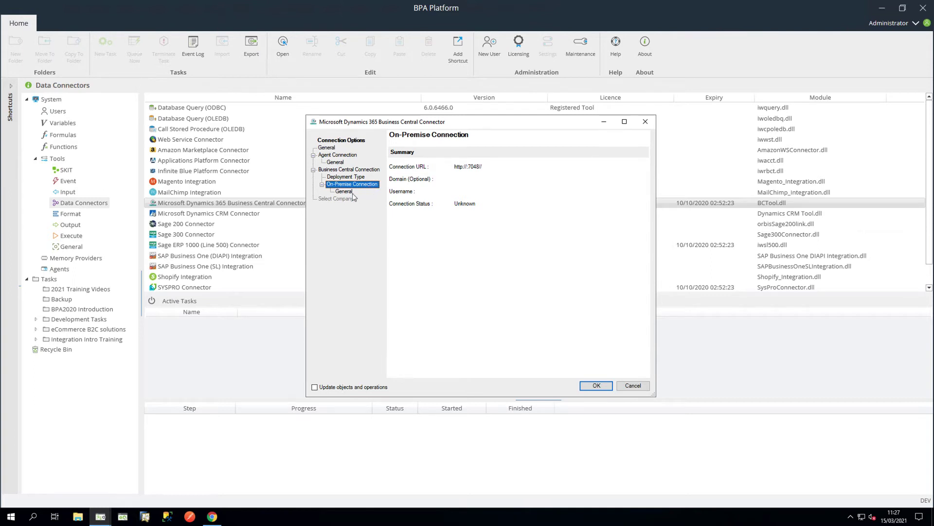
pyautogui.click(347, 193)
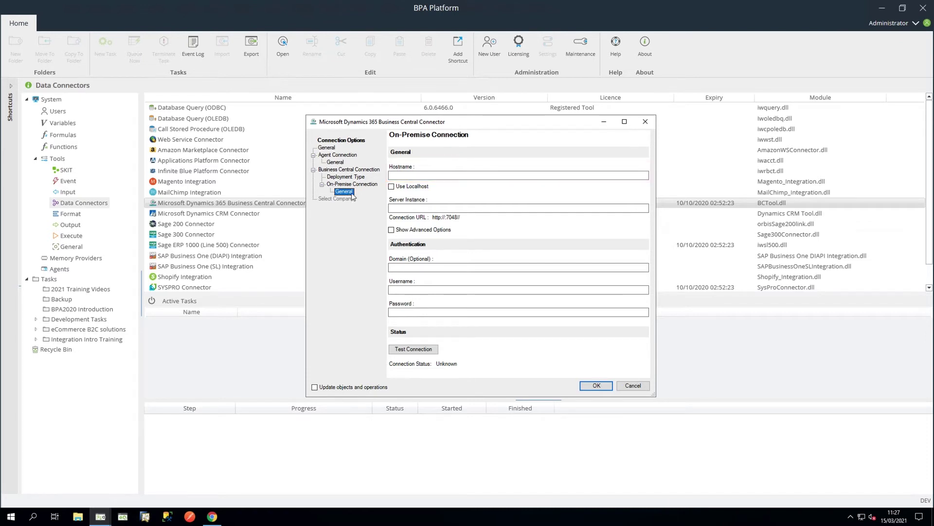
# Step: Set the on-premise connection to use localhost with server instance BC170
pyautogui.click(392, 187)
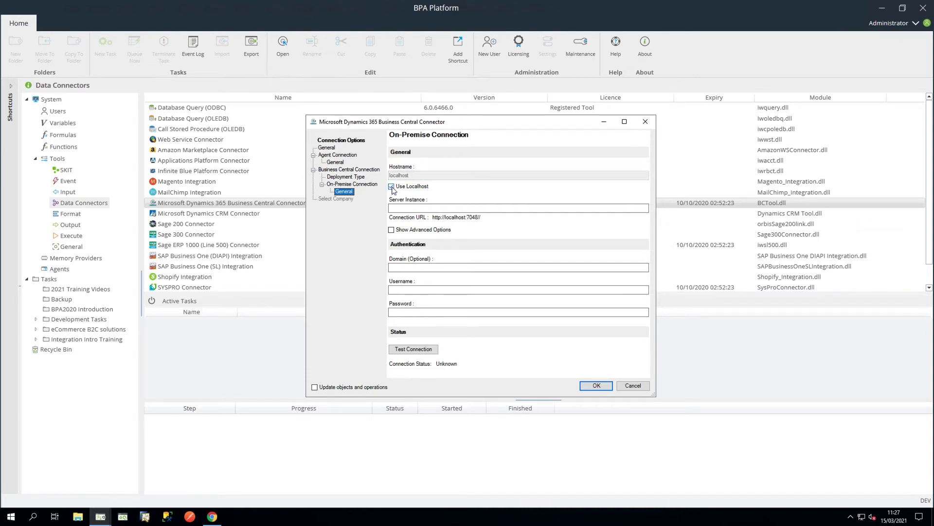
pyautogui.click(411, 207)
pyautogui.write('BC170')
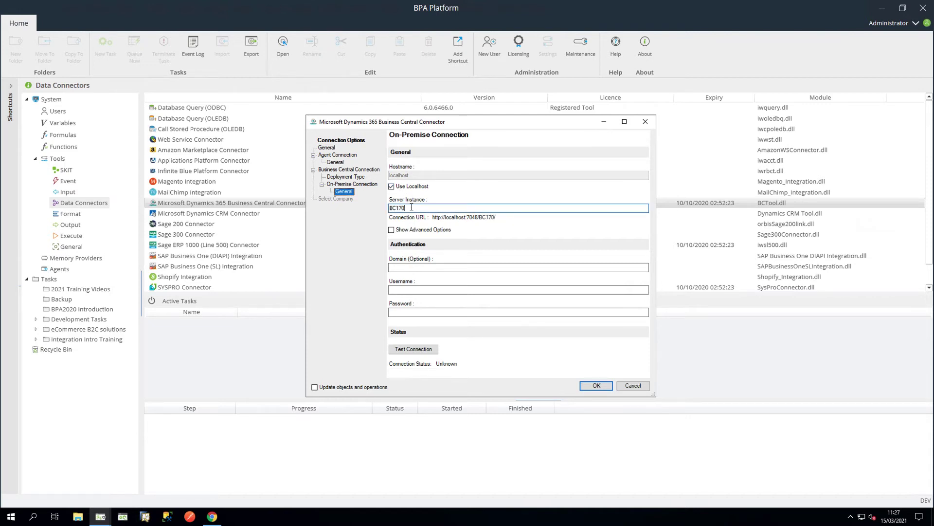
# Step: Review the advanced on-premise connection settings, then hide the advanced options again
pyautogui.click(392, 230)
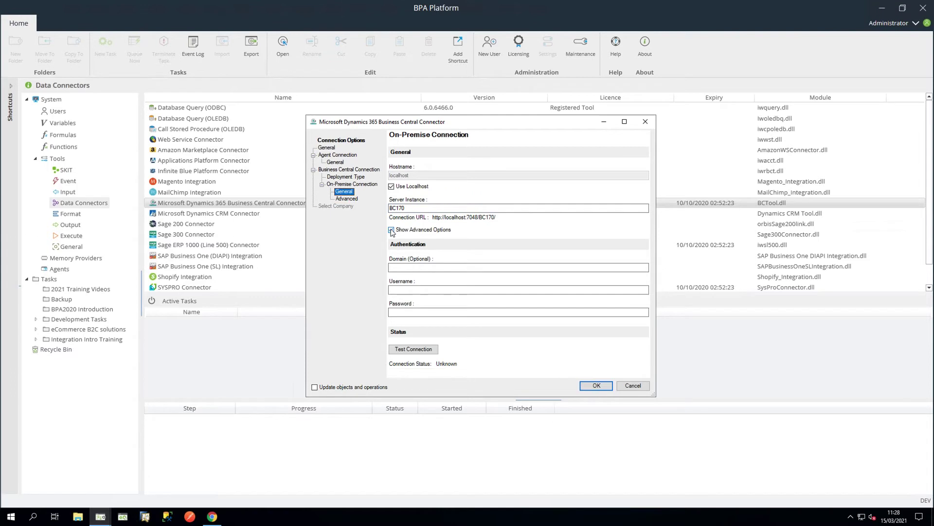
pyautogui.click(357, 200)
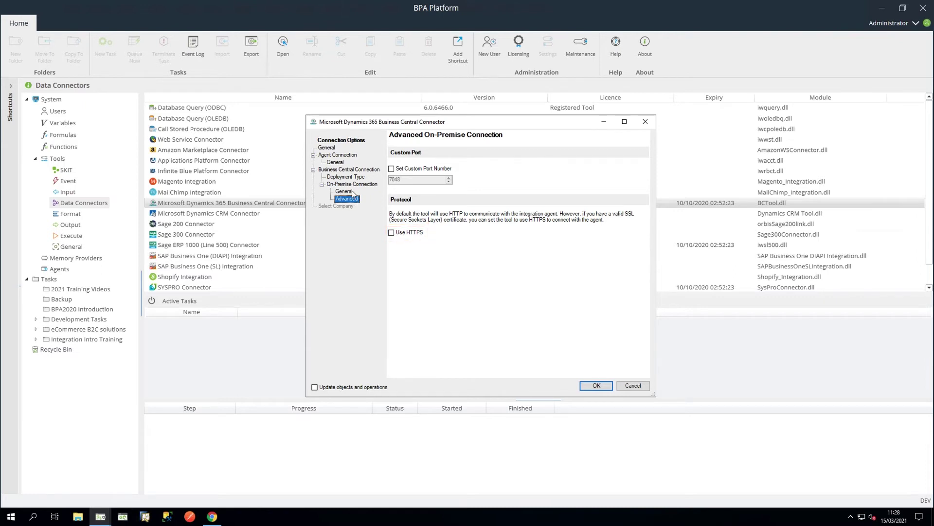
pyautogui.click(353, 191)
pyautogui.click(391, 230)
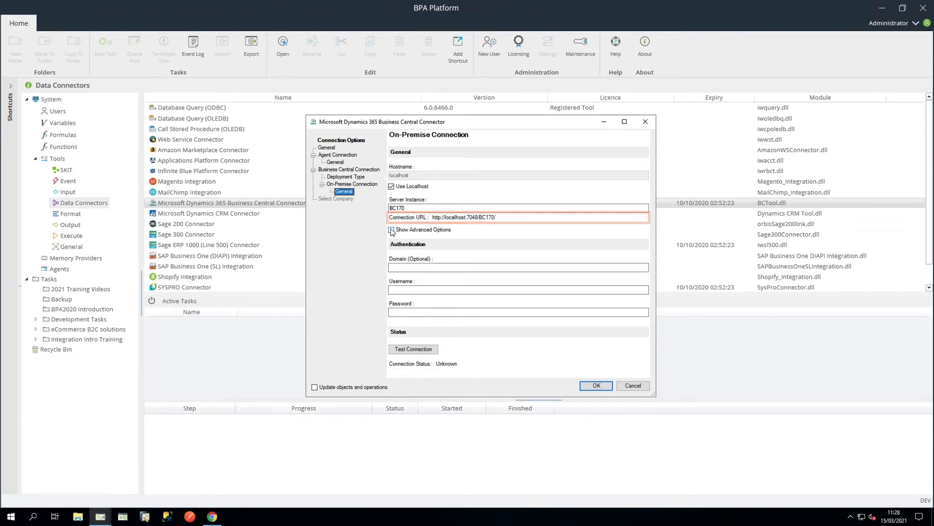
# Step: Enter the on-premise login username and password, test the connection, and go to Select Company
pyautogui.click(389, 290)
pyautogui.write('DEV')
pyautogui.press('Tab')
pyautogui.write('***********')
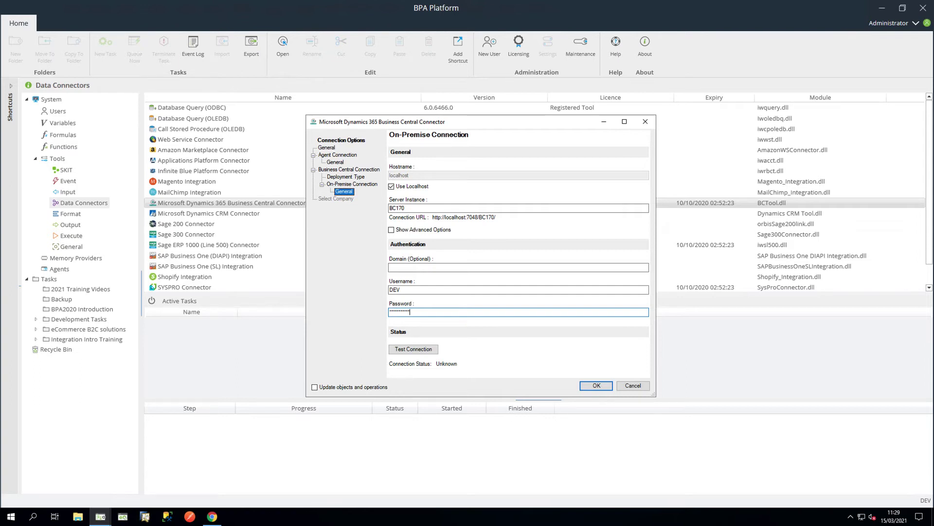
pyautogui.click(428, 350)
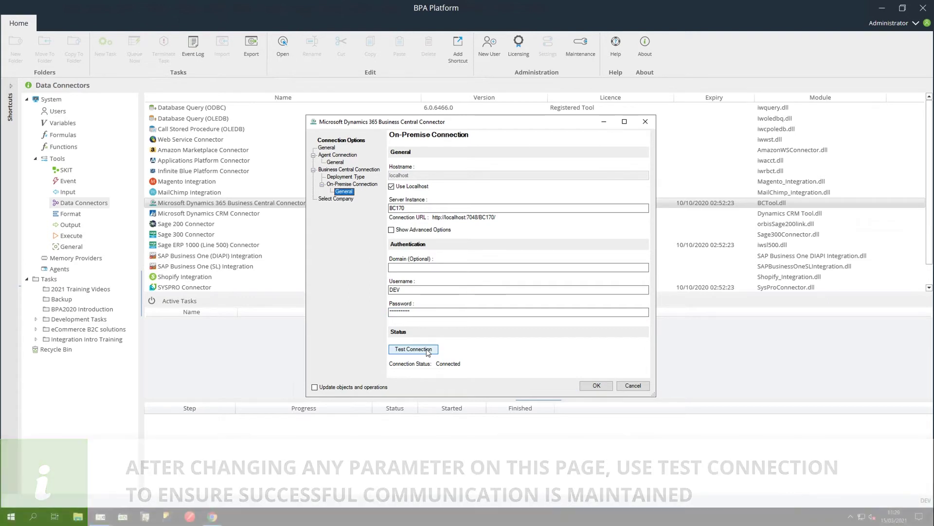
pyautogui.click(337, 199)
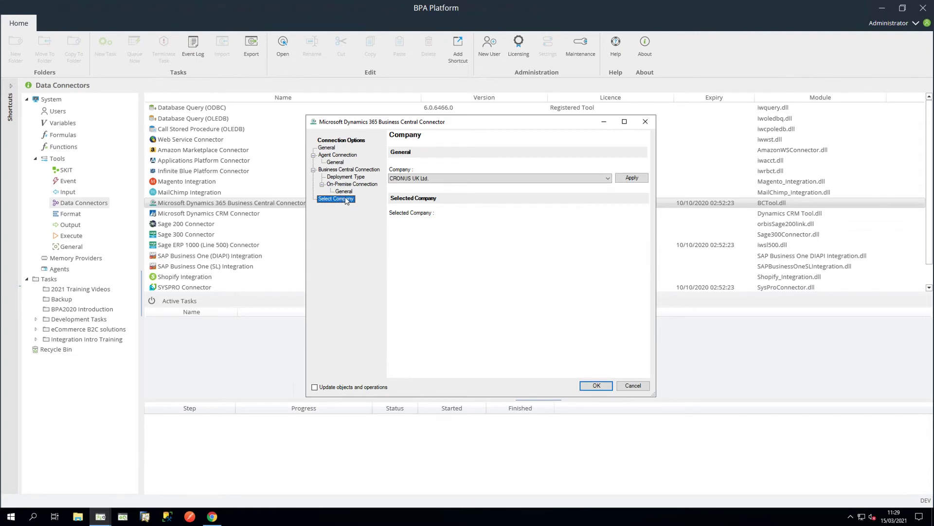
# Step: Apply CRONUS UK Ltd. as the on-premise connection's company and confirm with OK
pyautogui.click(599, 179)
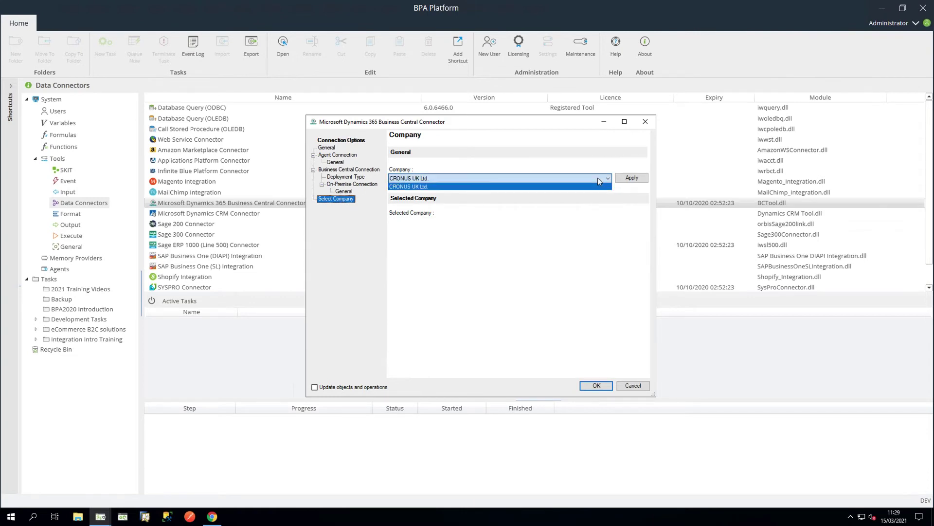
pyautogui.click(597, 177)
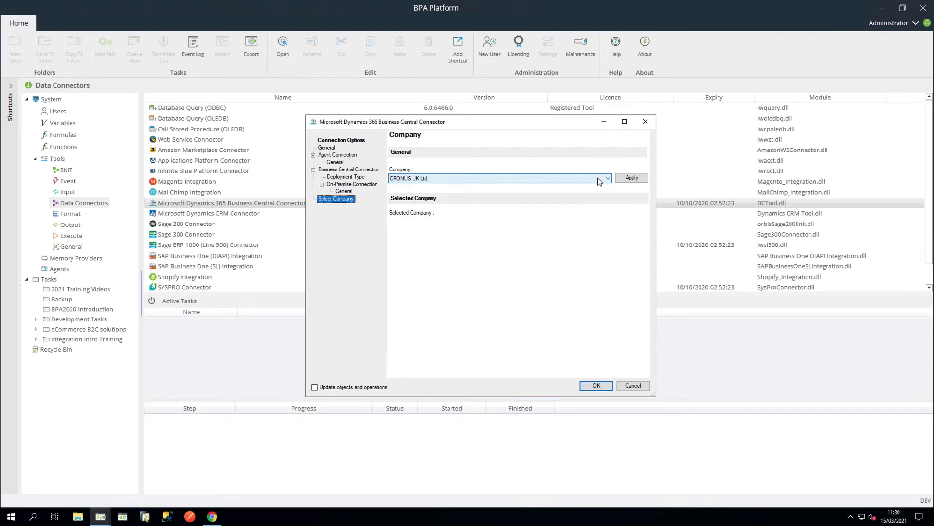
pyautogui.click(631, 178)
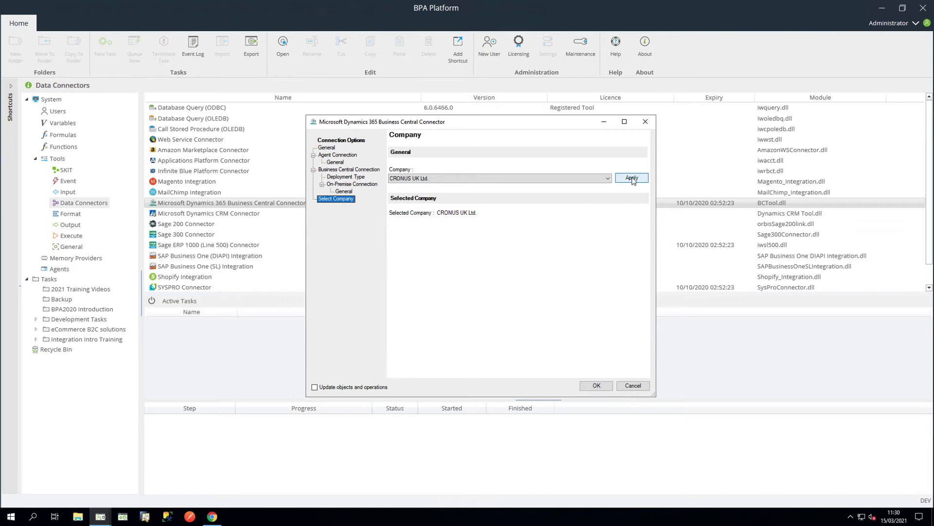
pyautogui.click(602, 387)
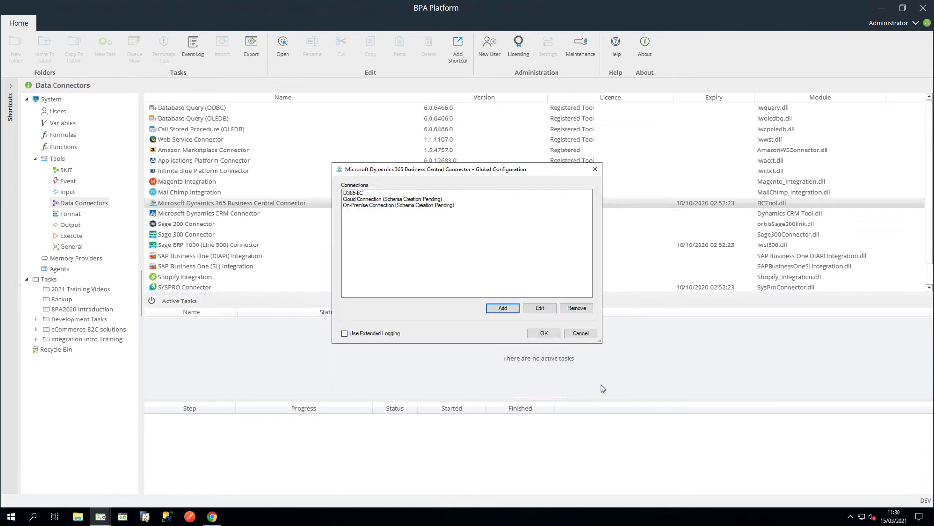
# Step: Save the global configuration and open the Microsoft Dynamics 365 Business Central task
pyautogui.click(544, 333)
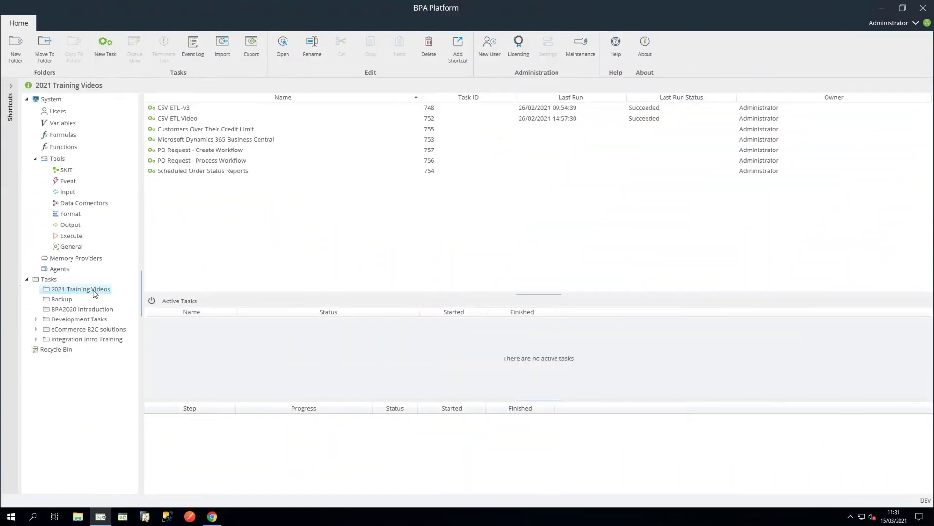
pyautogui.doubleClick(256, 144)
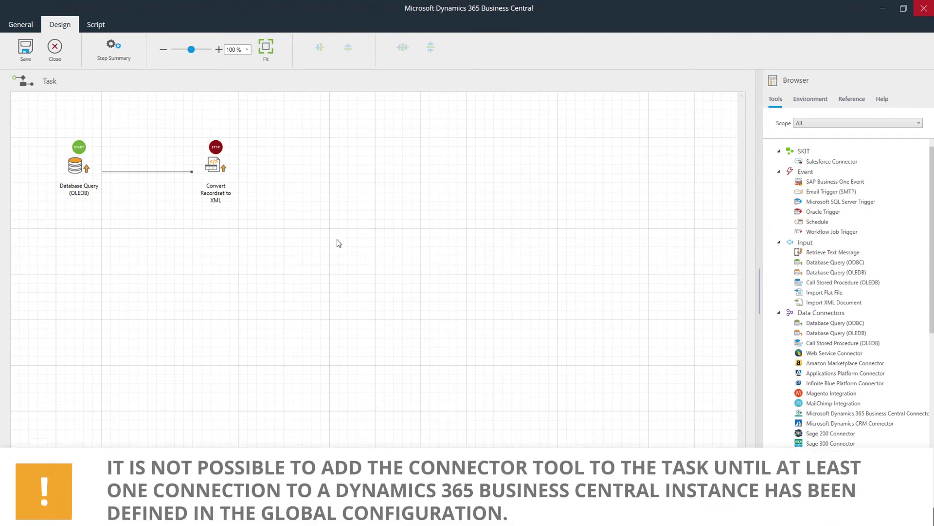
# Step: Add a Business Central Connector step to the task and rename it 'BC Connector'
pyautogui.click(816, 415)
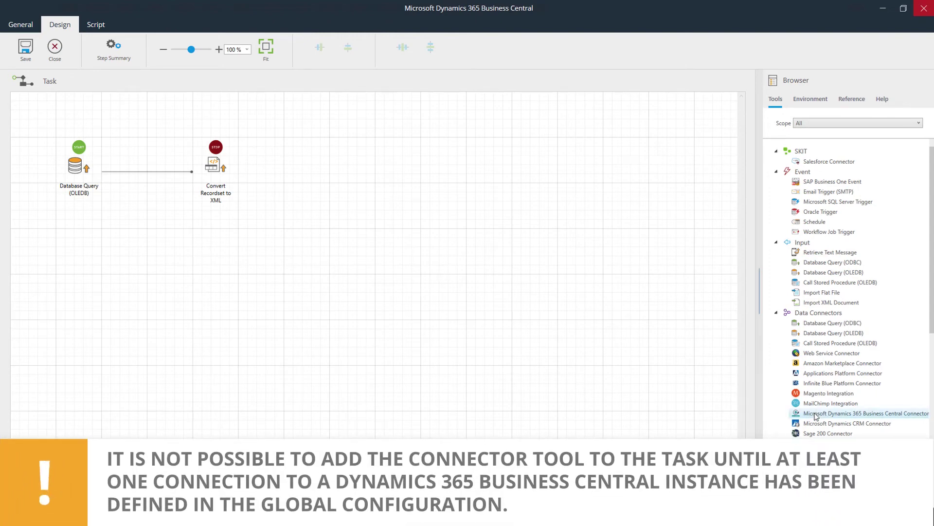
pyautogui.moveTo(816, 415); pyautogui.dragTo(345, 170)
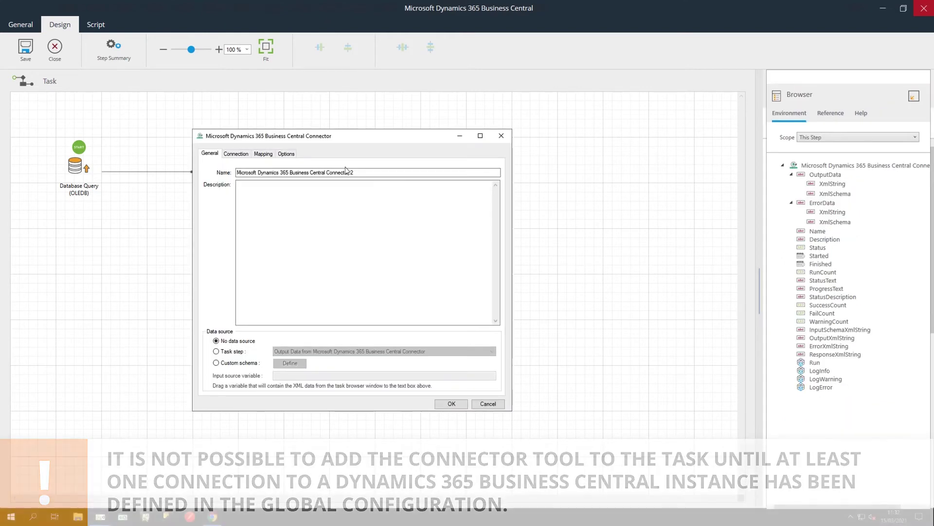
pyautogui.click(363, 172)
pyautogui.moveTo(362, 173); pyautogui.dragTo(235, 172)
pyautogui.write('BC Connector')
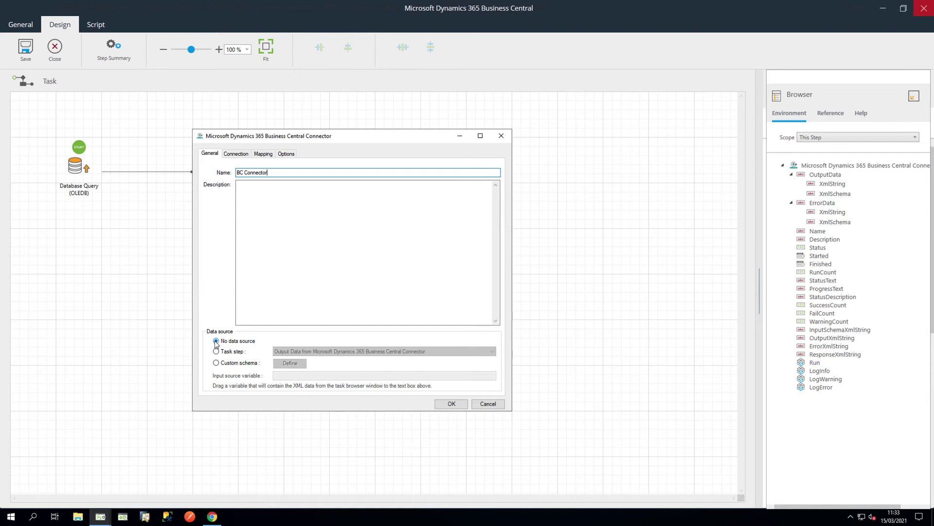
# Step: Feed the step from the task step output 'Output XML from Convert Recordset to XML'
pyautogui.click(216, 351)
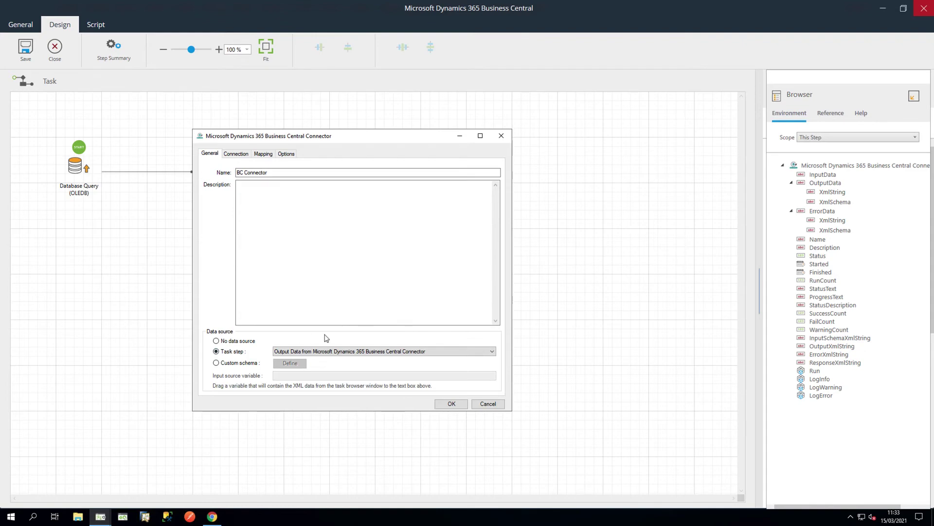
pyautogui.click(429, 351)
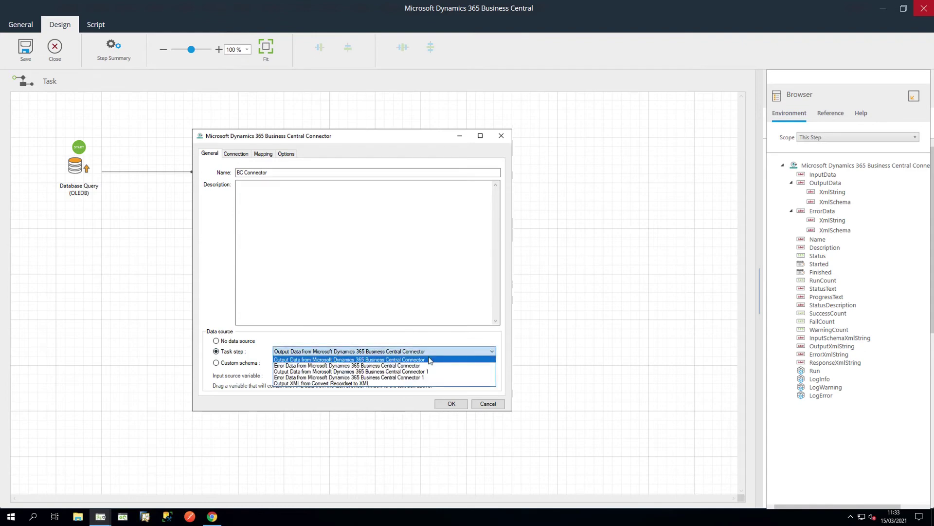
pyautogui.click(428, 384)
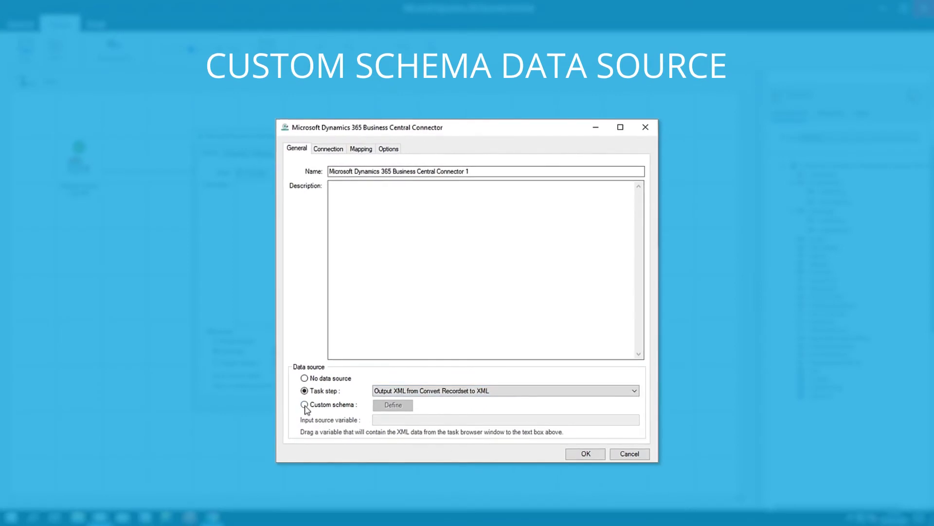
pyautogui.click(304, 405)
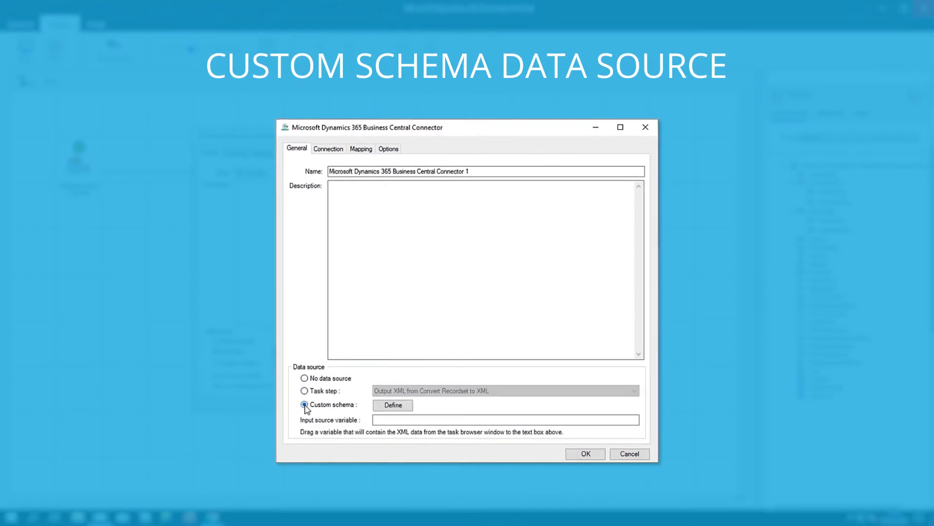
pyautogui.click(392, 407)
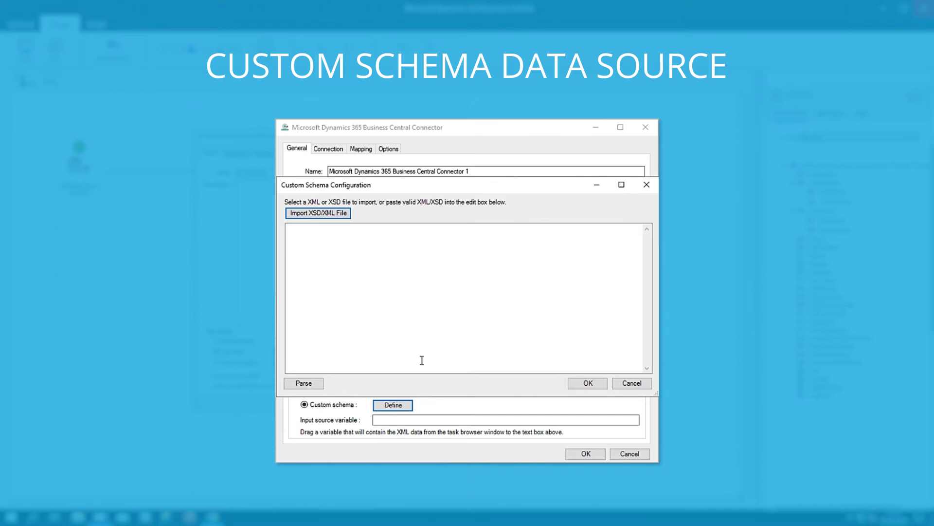
pyautogui.click(321, 237)
pyautogui.hotkey('ctrl', 'v')
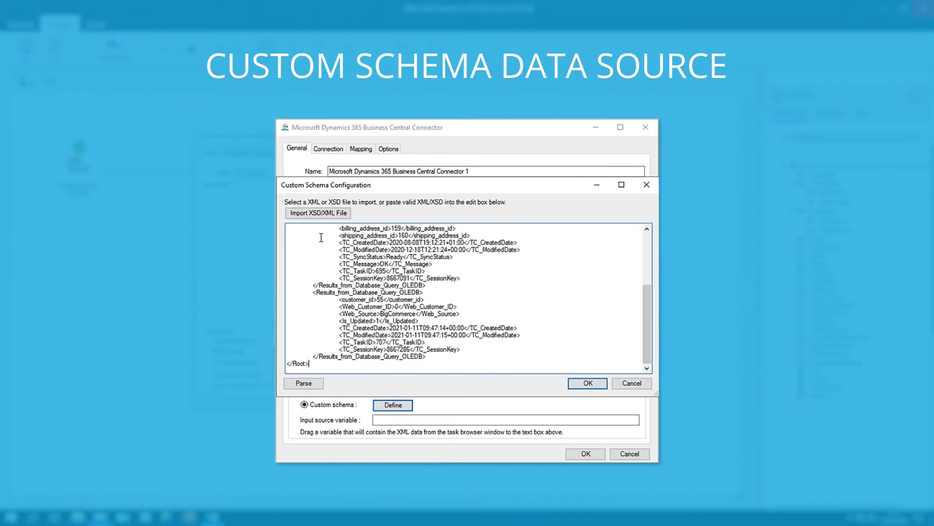
pyautogui.click(309, 384)
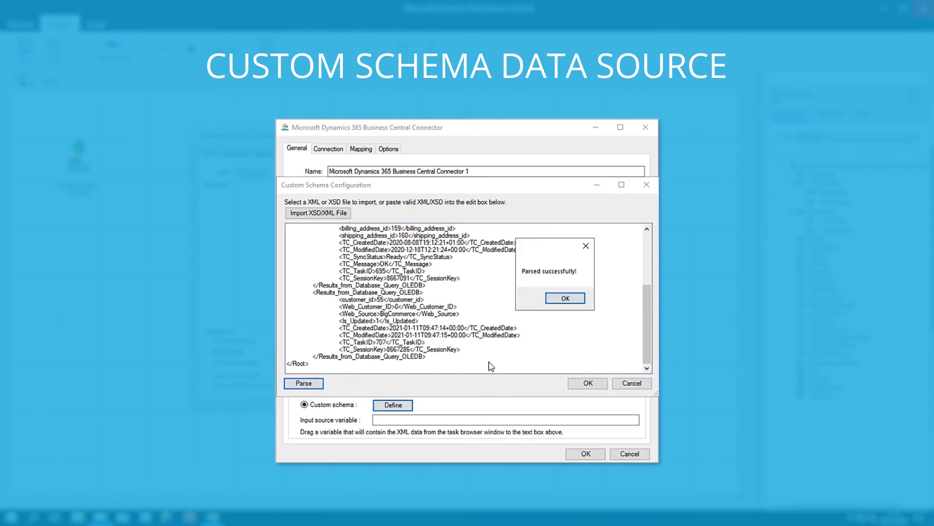
pyautogui.click(566, 298)
pyautogui.click(587, 383)
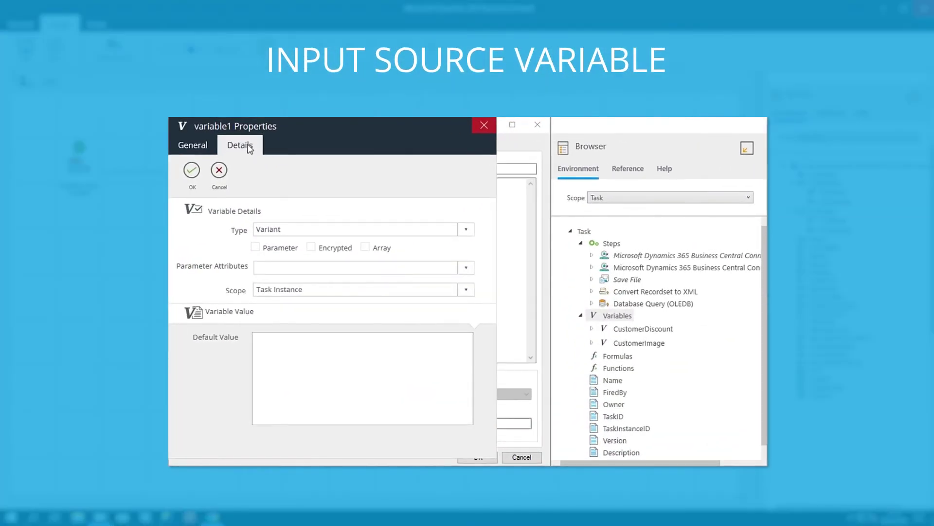
pyautogui.click(283, 338)
pyautogui.hotkey('ctrl', 'v')
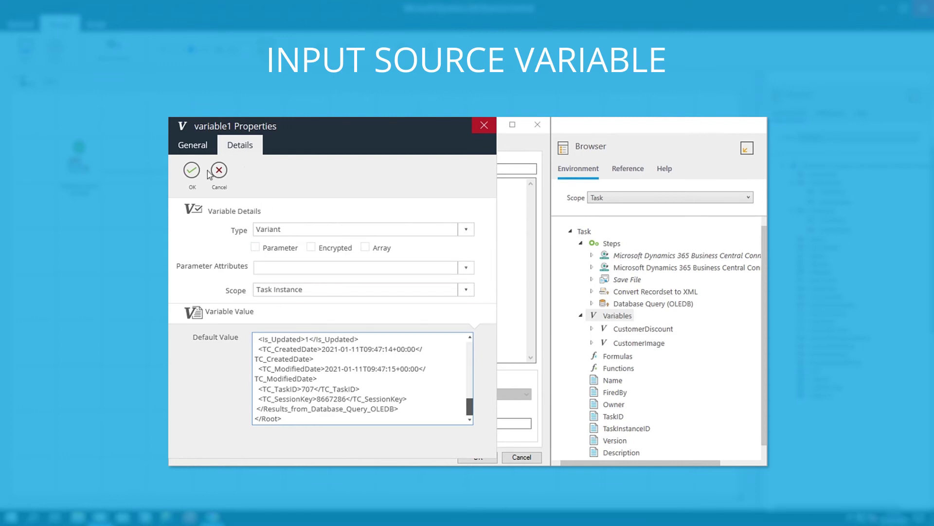
pyautogui.click(192, 171)
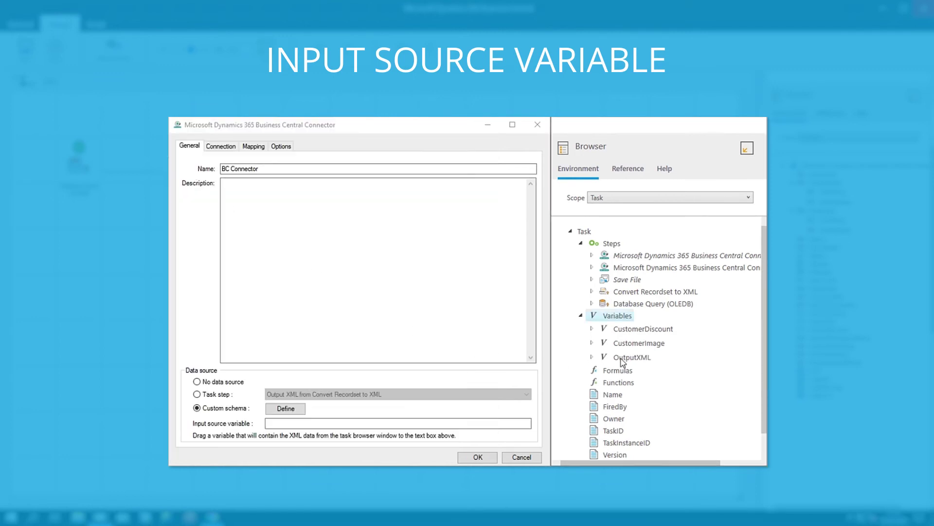
pyautogui.moveTo(630, 358); pyautogui.dragTo(292, 427)
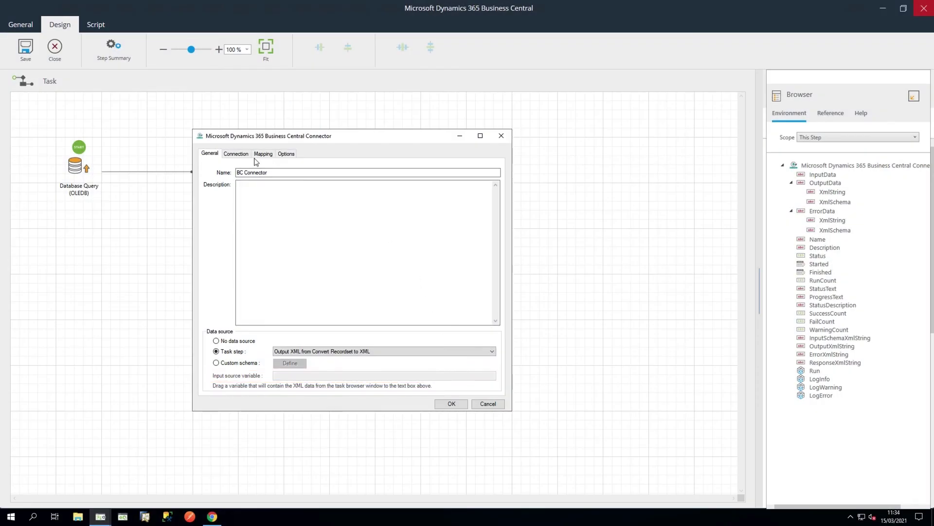
# Step: Choose the D365-BC connection for the BC Connector step, then view its mapping settings
pyautogui.click(238, 154)
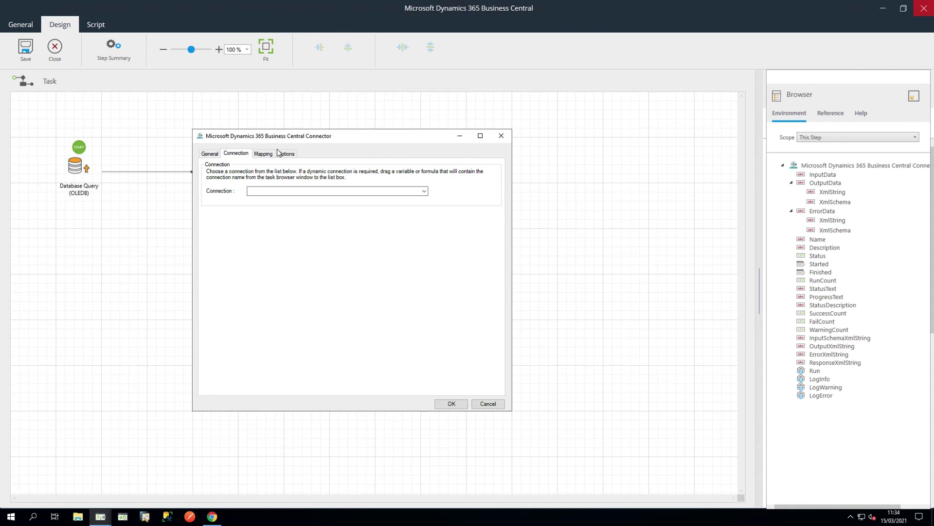
pyautogui.click(423, 192)
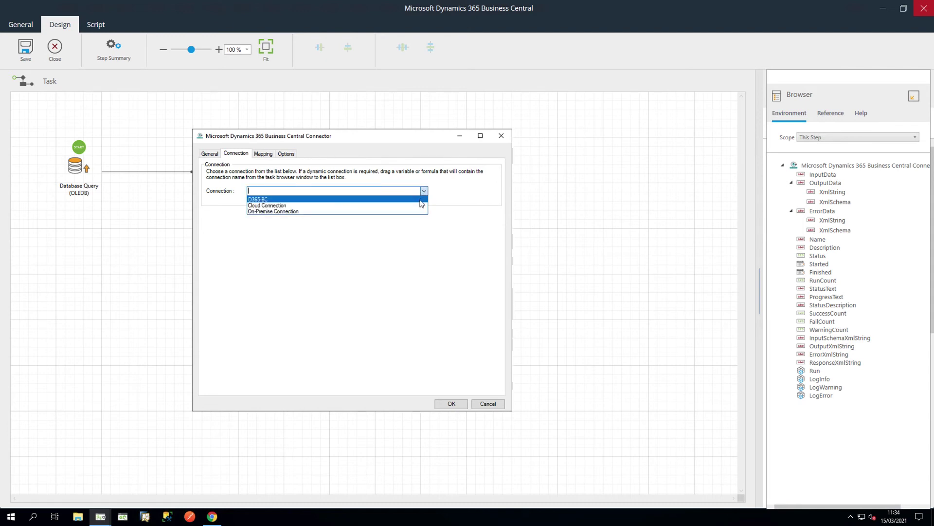
pyautogui.click(421, 200)
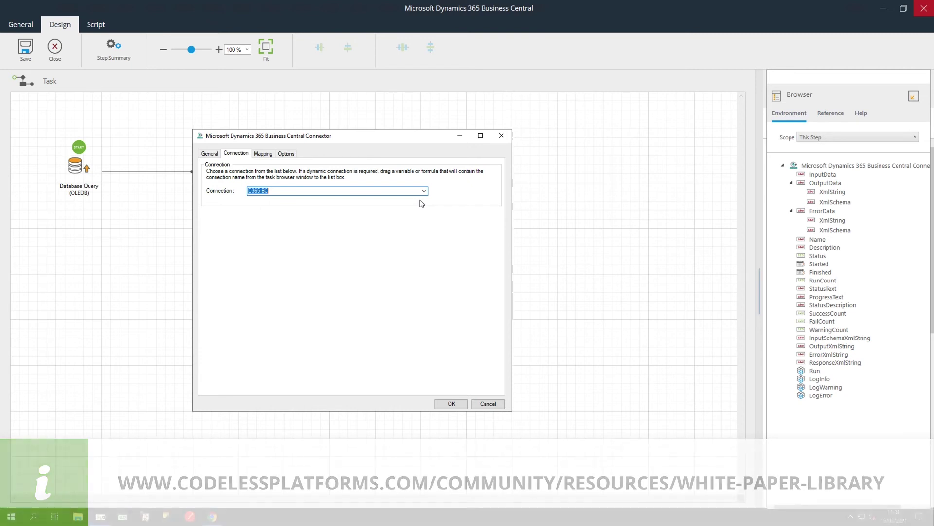
pyautogui.click(267, 156)
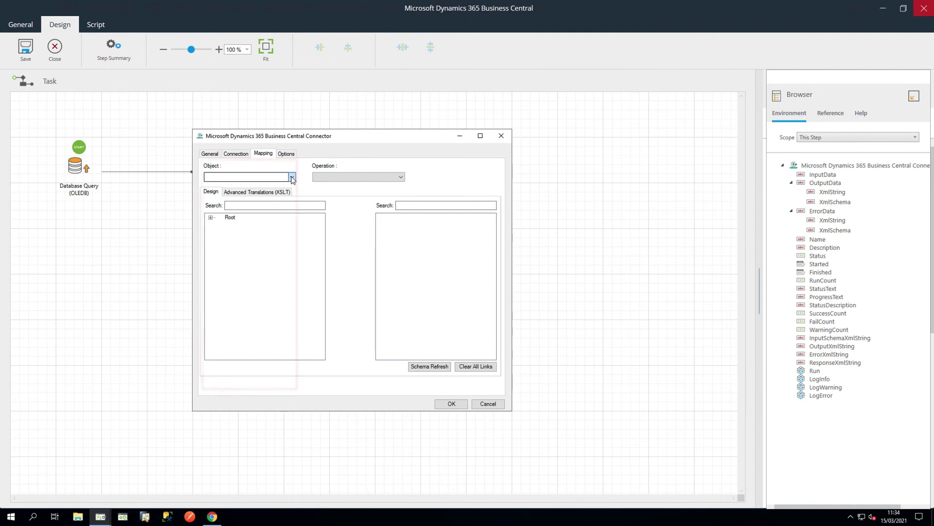
# Step: Select Customer as the Business Central object to map
pyautogui.click(292, 177)
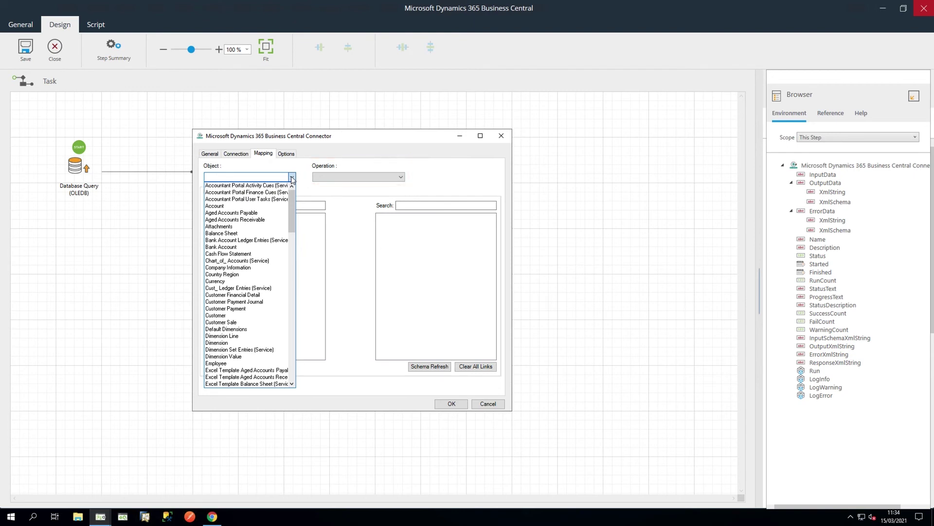
pyautogui.click(220, 316)
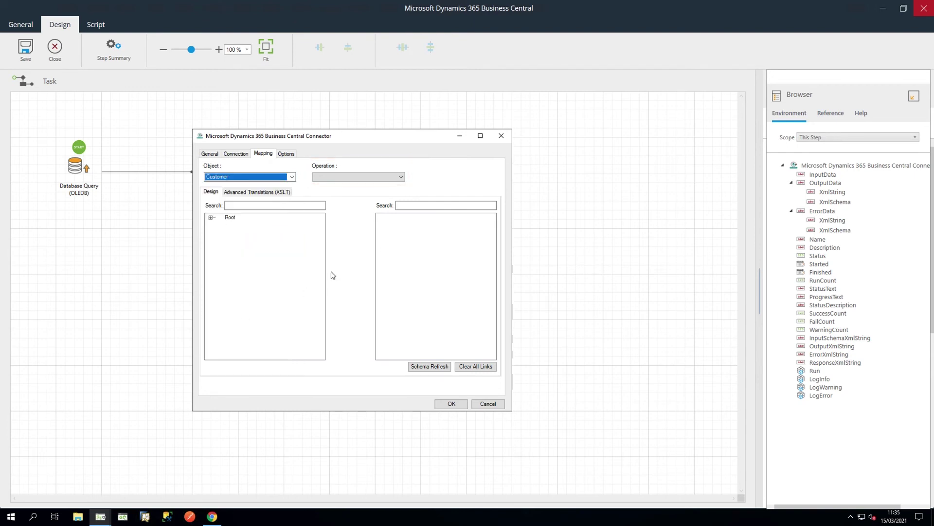
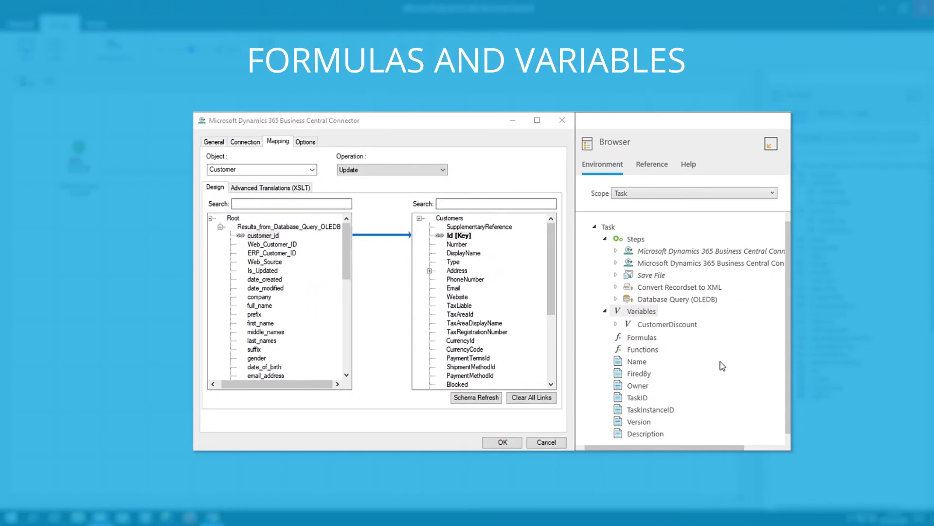
# Step: Create a new task variable named CustomerImage
pyautogui.rightClick(638, 311)
pyautogui.click(688, 315)
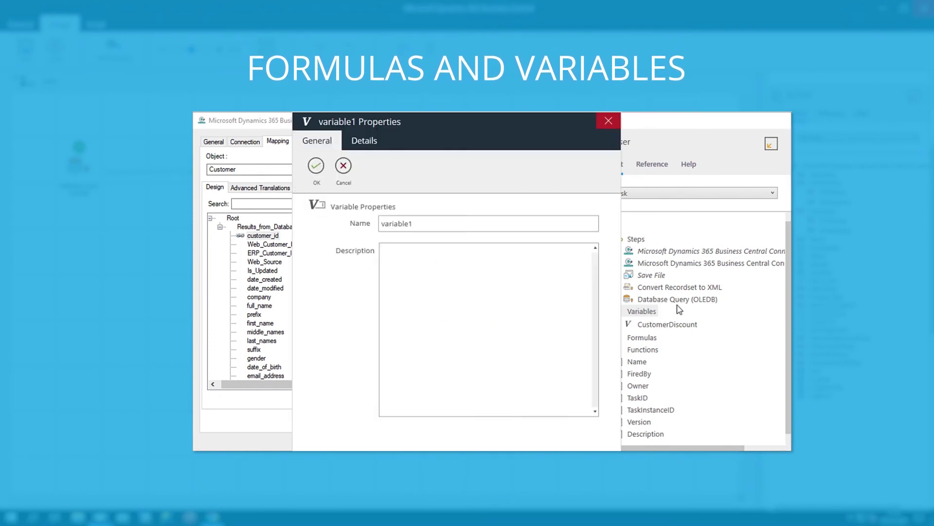
pyautogui.doubleClick(388, 222)
pyautogui.write('CustomerImage')
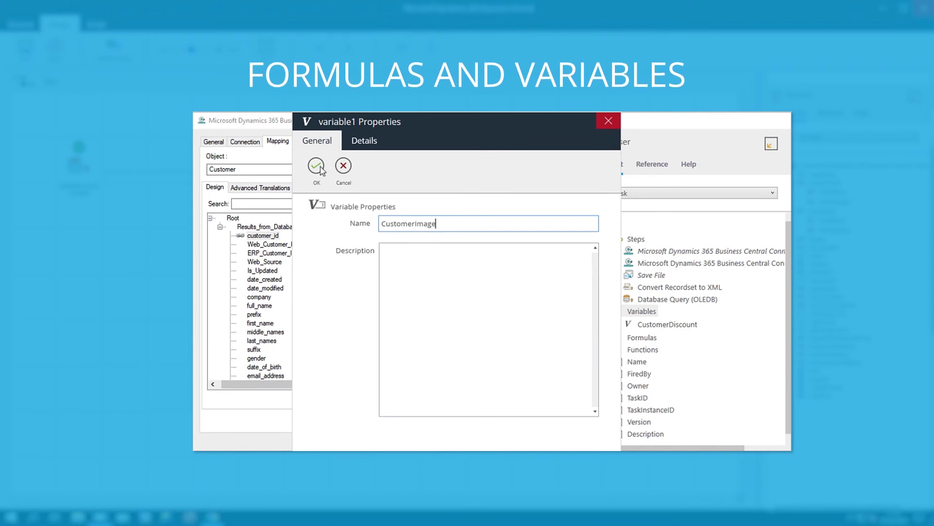
pyautogui.click(318, 166)
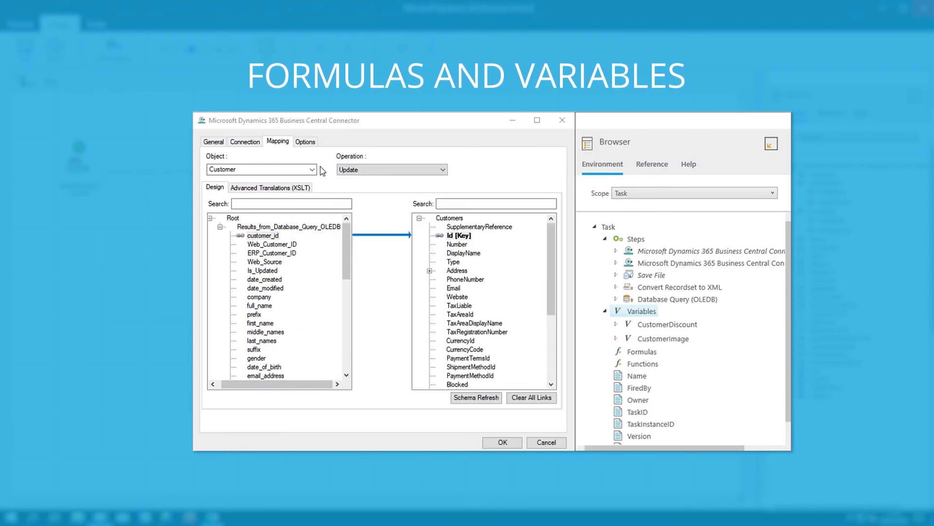
# Step: Add CustomerImage to the source mapping tree and link it to Picture > Content
pyautogui.moveTo(669, 344); pyautogui.dragTo(279, 232)
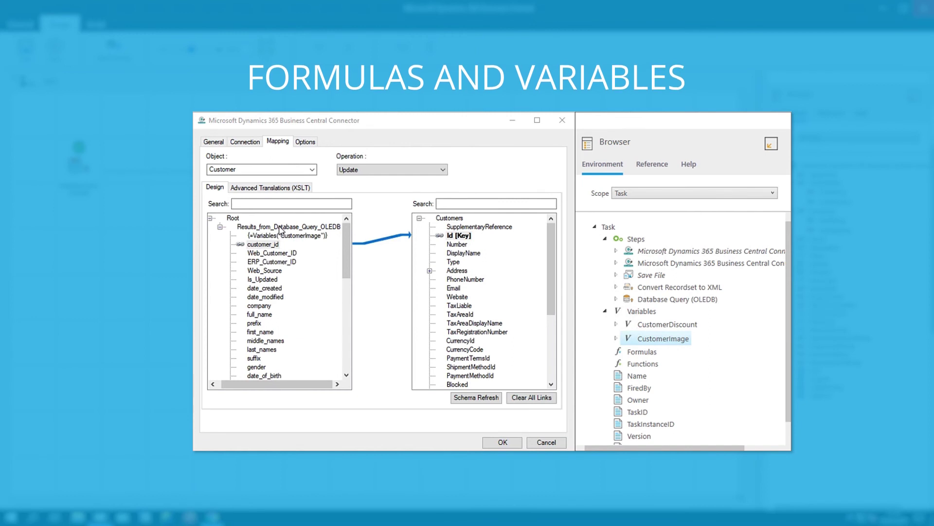
pyautogui.moveTo(550, 306); pyautogui.dragTo(559, 384)
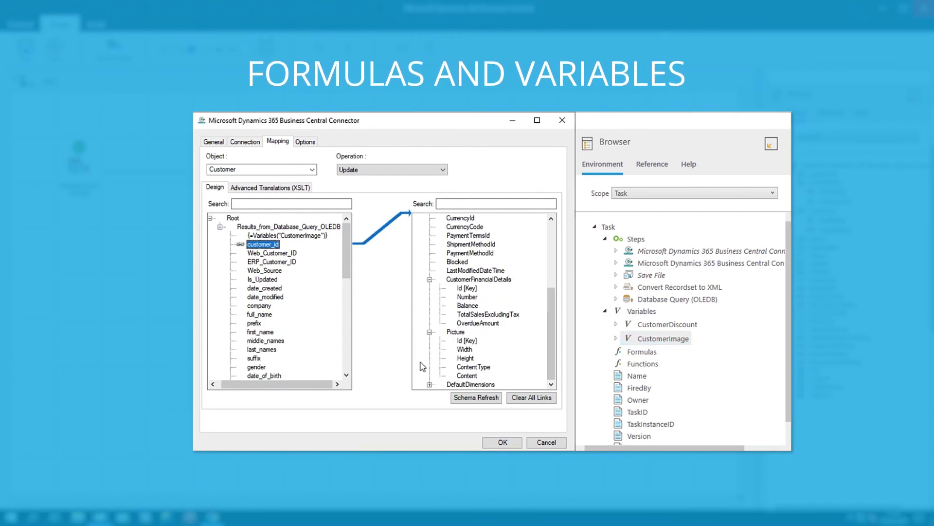
pyautogui.moveTo(306, 236); pyautogui.dragTo(471, 379)
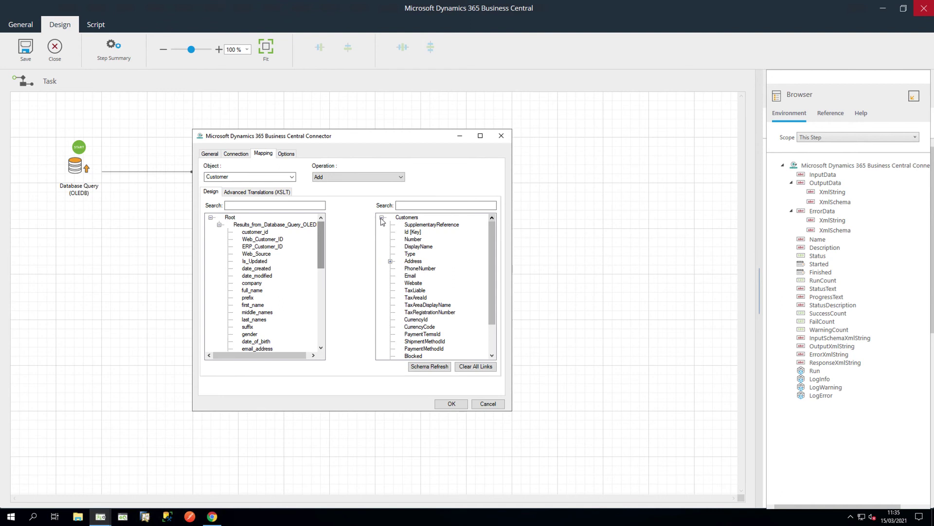
# Step: Link date_modified, customer_id, email_address, full_name to SupplementaryReference, Id [Key], Email, DisplayName; show the XSLT
pyautogui.click(260, 277)
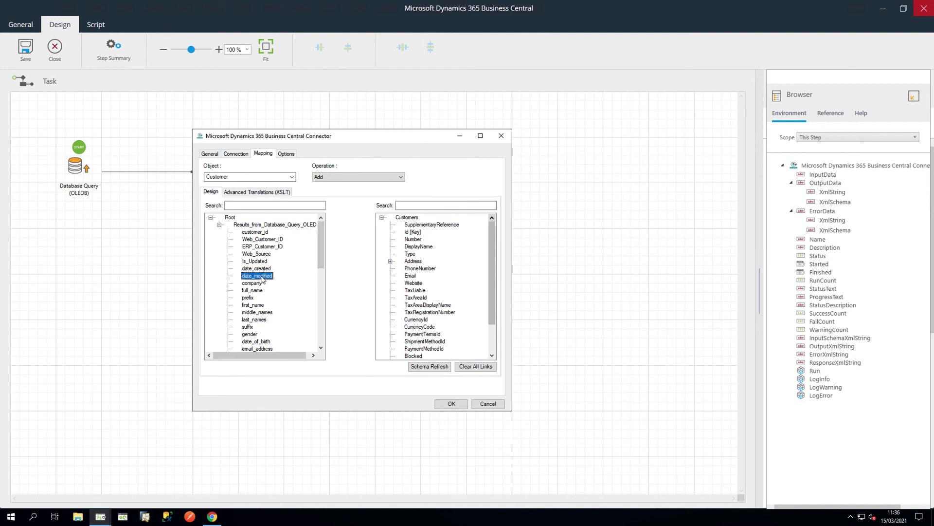
pyautogui.moveTo(261, 278); pyautogui.dragTo(410, 228)
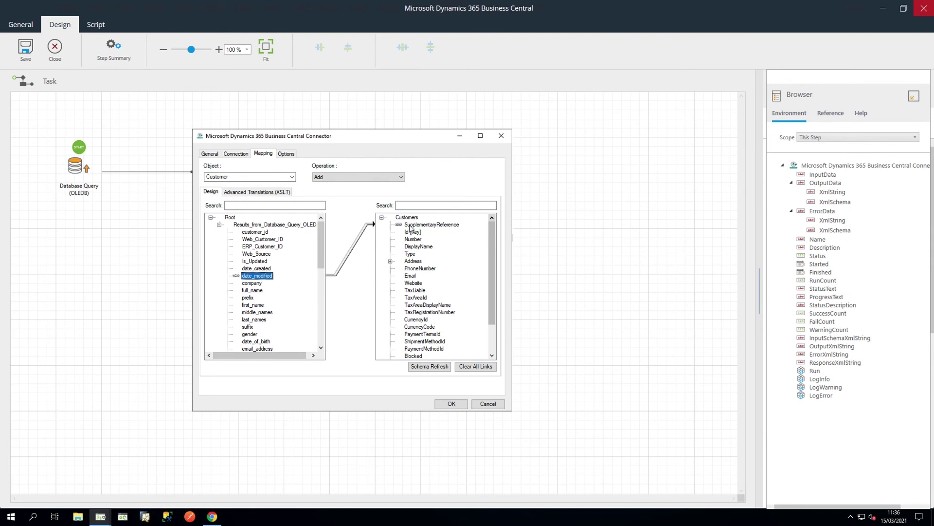
pyautogui.moveTo(258, 233); pyautogui.dragTo(412, 233)
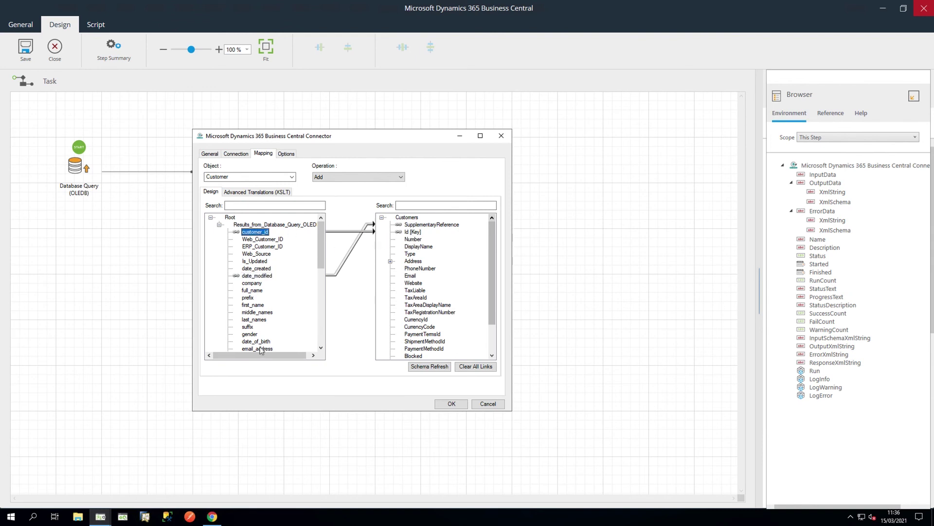
pyautogui.moveTo(261, 349); pyautogui.dragTo(409, 278)
pyautogui.moveTo(249, 283); pyautogui.dragTo(409, 250)
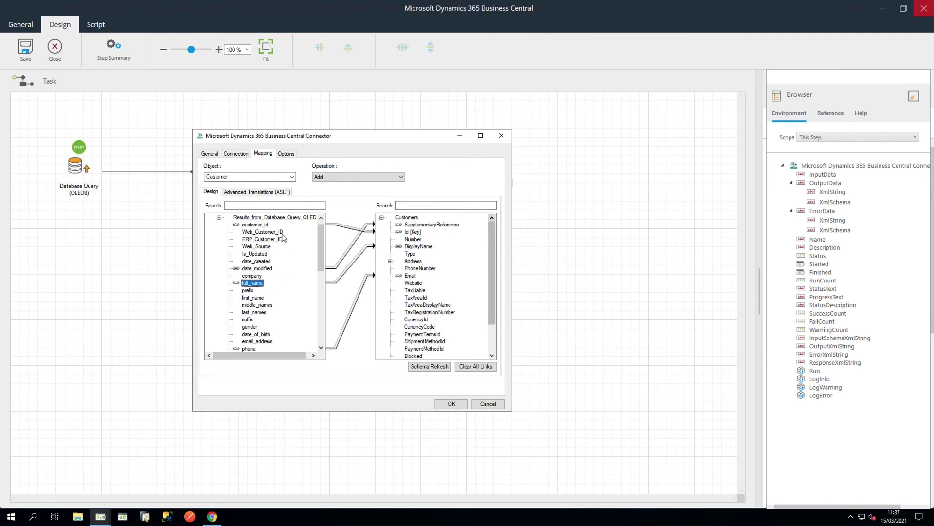
pyautogui.click(260, 193)
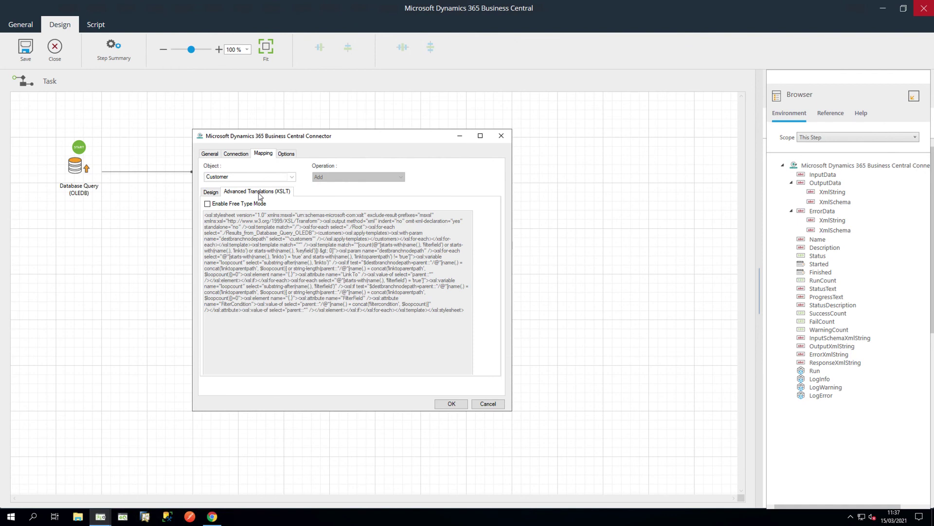
# Step: Toggle Enable Free Type Mode on and back off, then return to the Design view
pyautogui.click(207, 204)
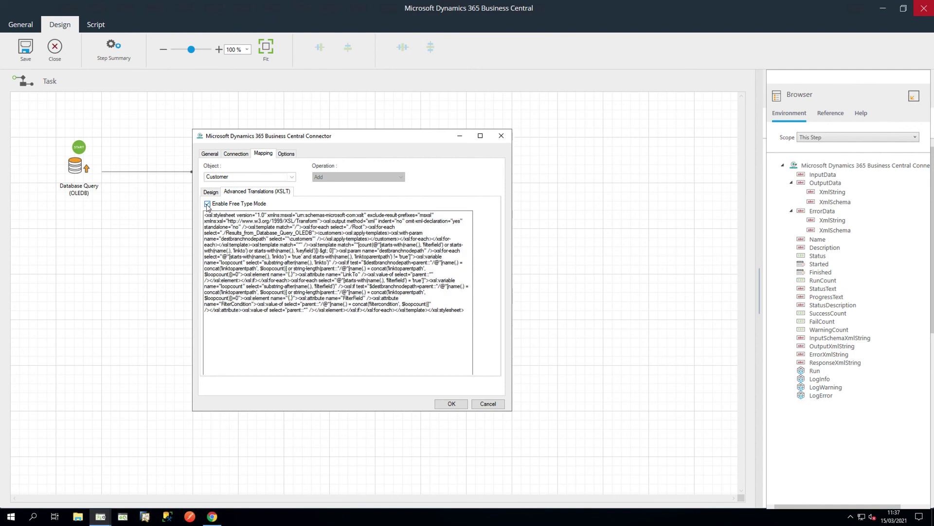
pyautogui.click(208, 203)
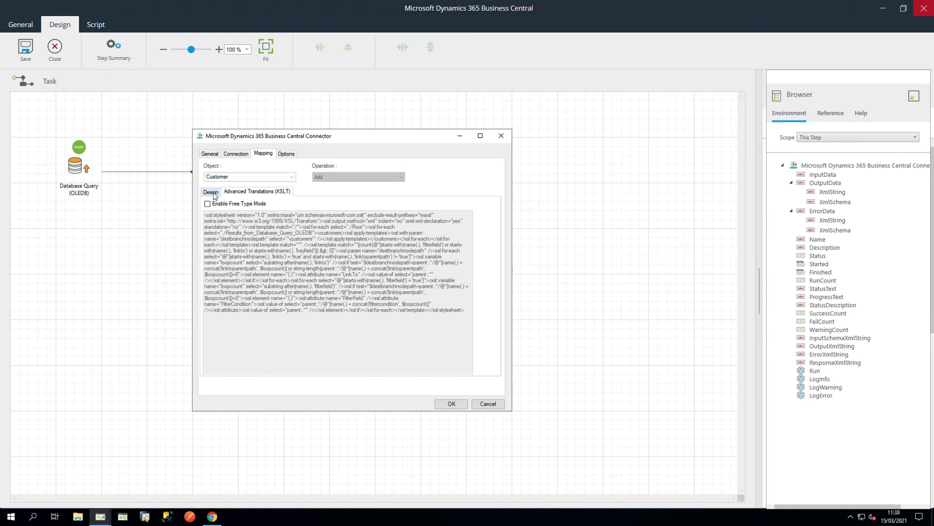
pyautogui.click(213, 193)
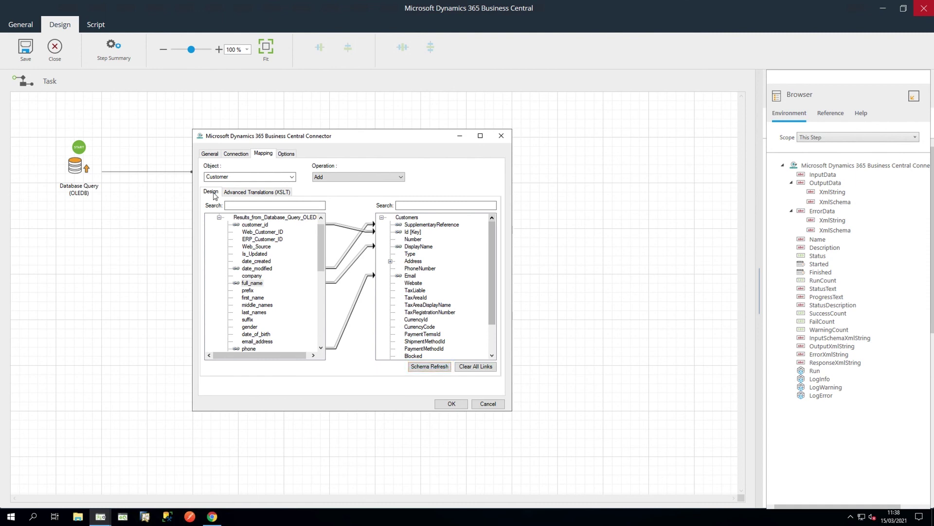
# Step: Change the Customer operation to Search and set the customer_id-linked Id [Key] as the filter
pyautogui.click(392, 178)
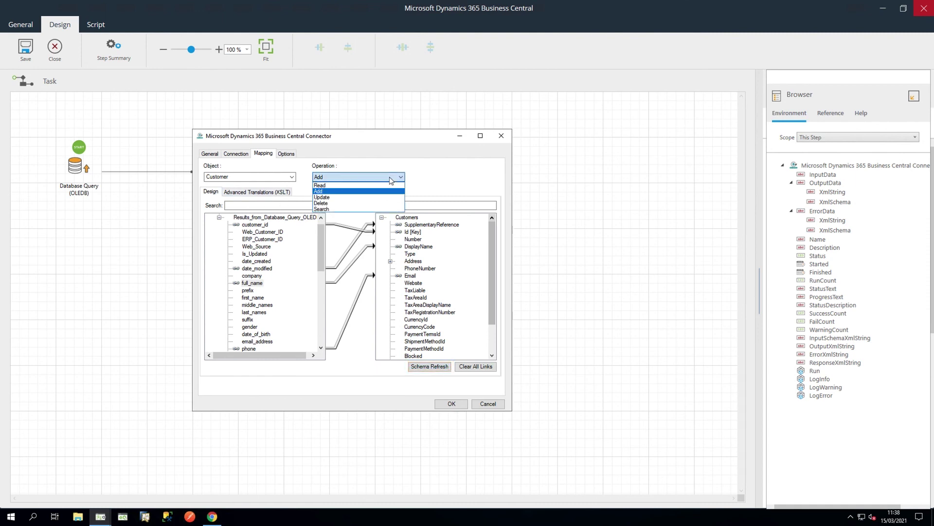
pyautogui.click(387, 209)
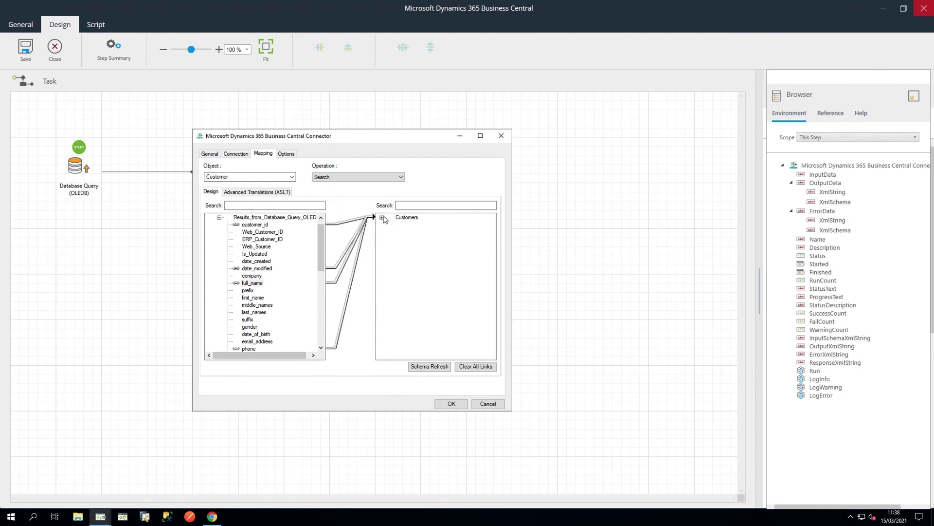
pyautogui.click(383, 218)
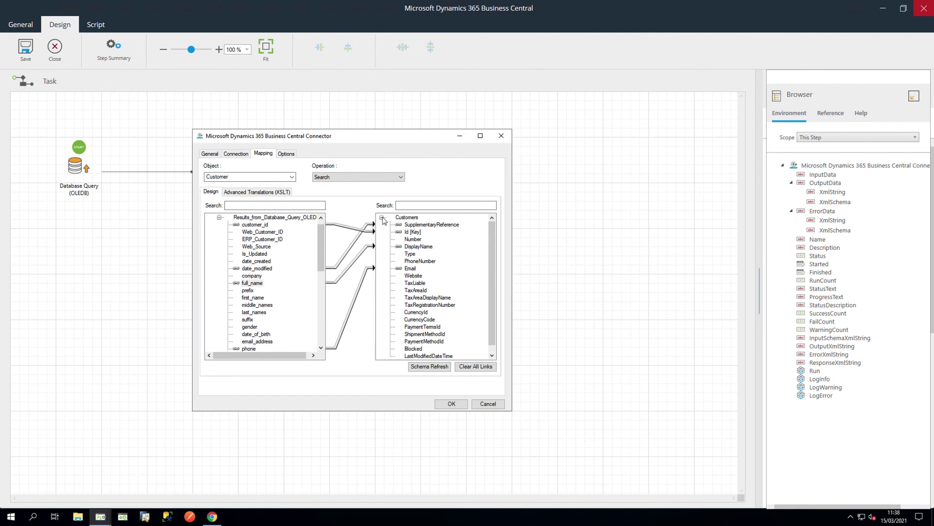
pyautogui.click(419, 232)
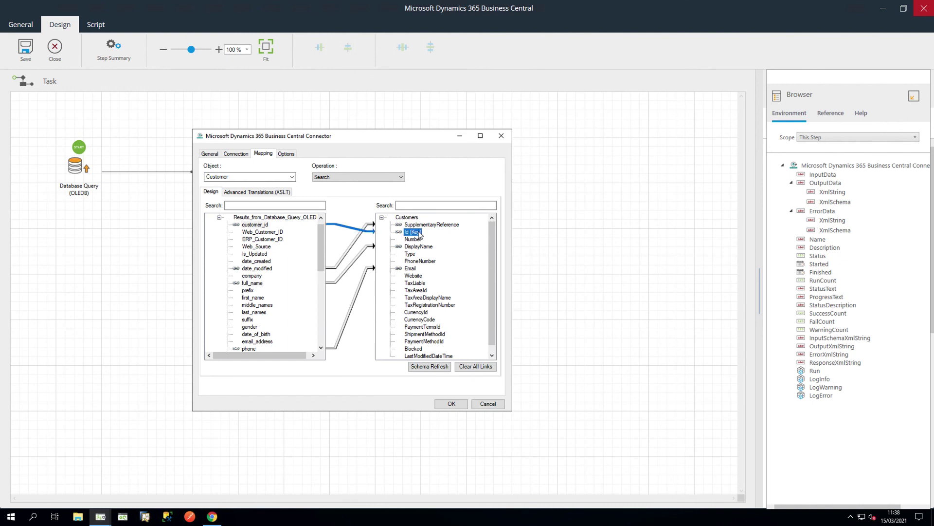
pyautogui.rightClick(420, 234)
pyautogui.moveTo(436, 239)
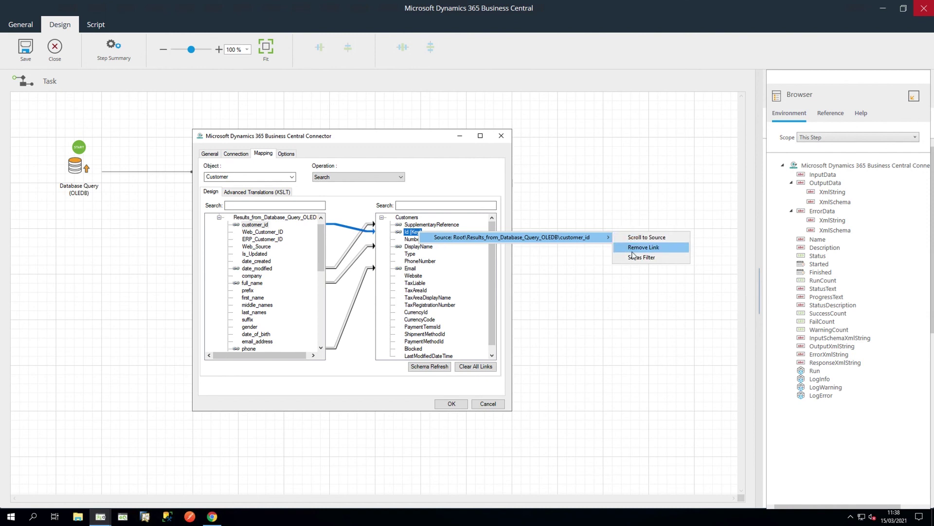
pyautogui.click(633, 258)
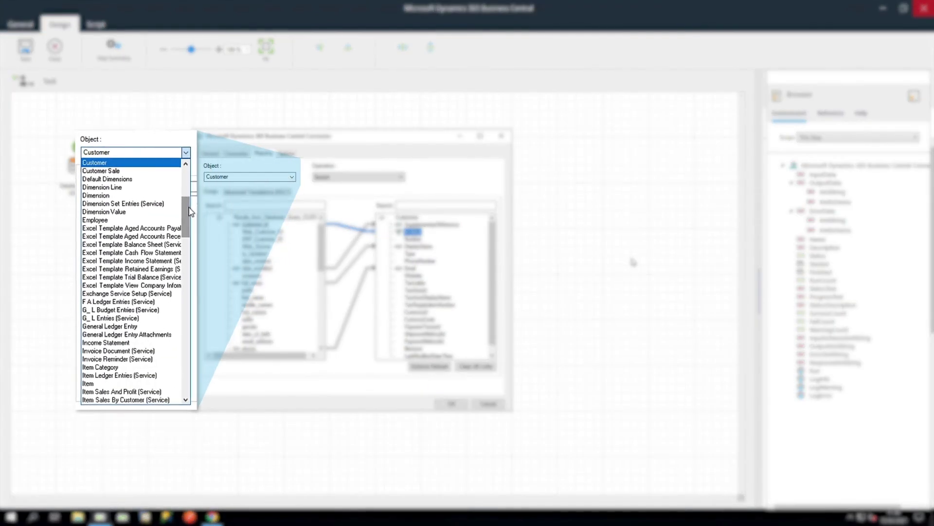
# Step: Browse the Object list, then view the Options page showing Abort Step and Abort Task
pyautogui.moveTo(188, 211); pyautogui.dragTo(181, 243)
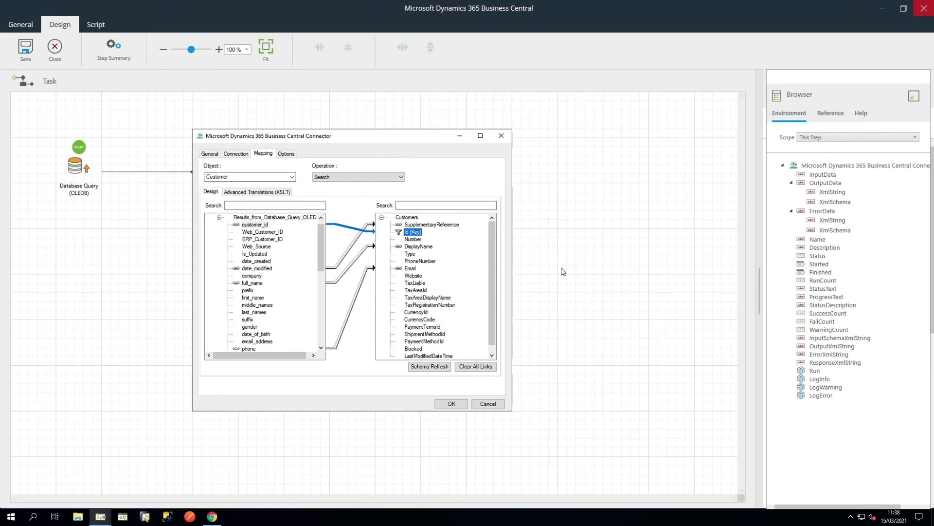
pyautogui.click(288, 156)
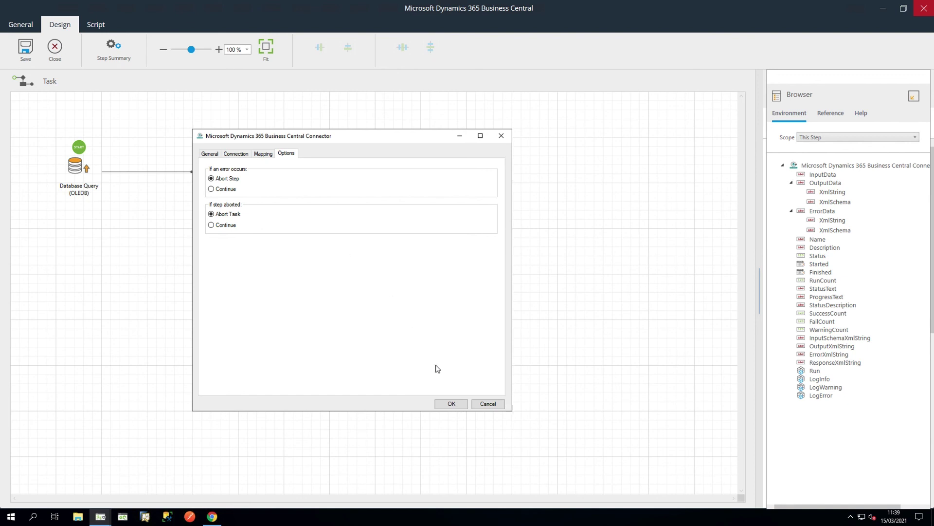
# Step: Close the connector settings and connect Convert Recordset to XML to the BC Connector step
pyautogui.click(450, 403)
pyautogui.click(347, 169)
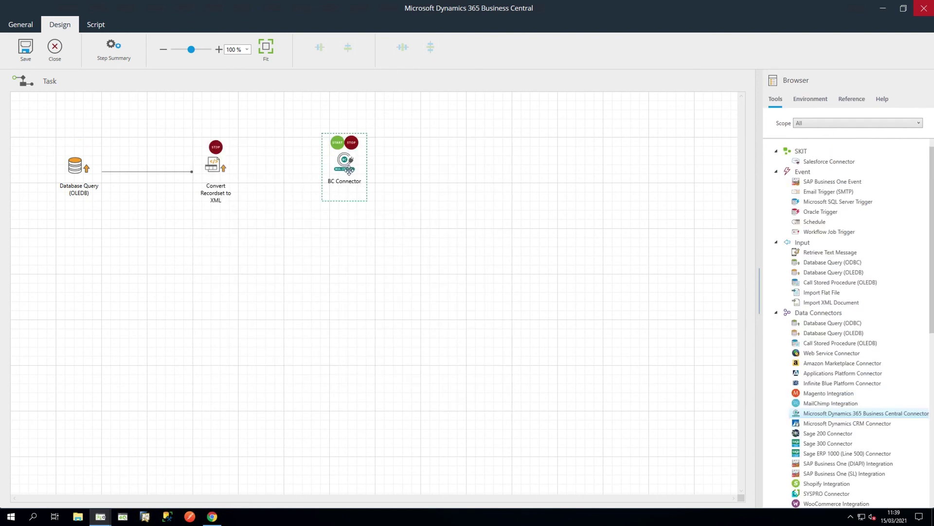
pyautogui.click(215, 166)
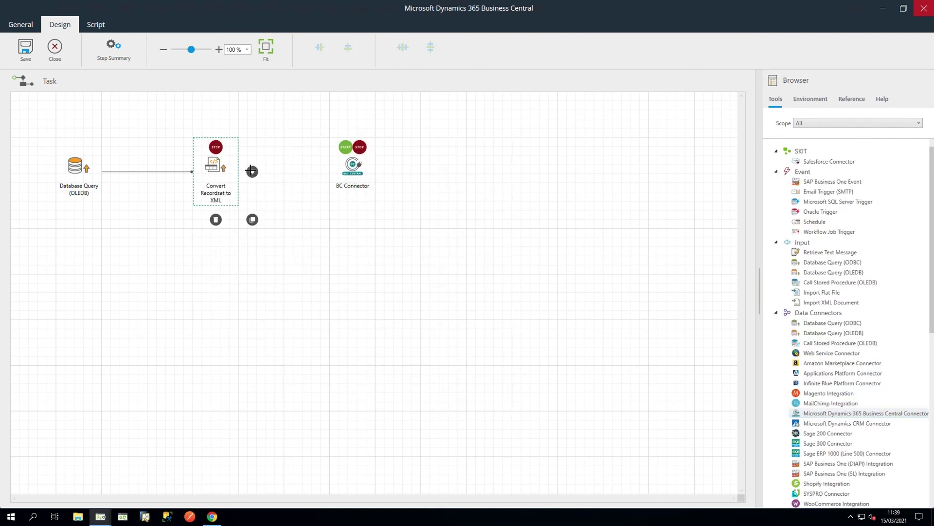
pyautogui.moveTo(252, 172); pyautogui.dragTo(351, 172)
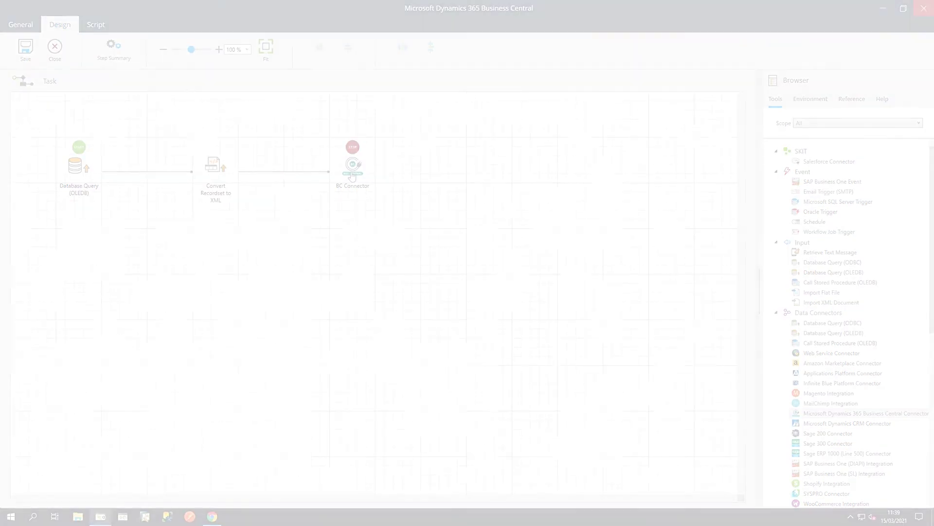